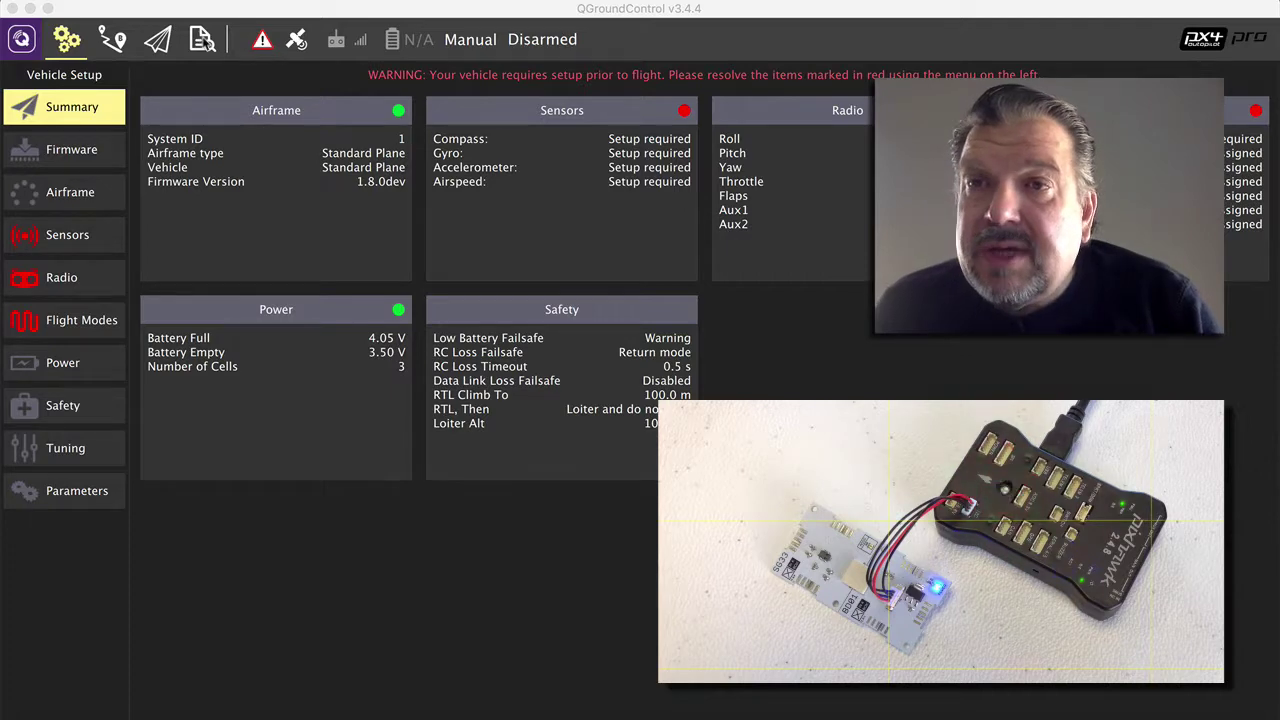
Open the MAVLink Console and run 'rgbled status', which reports the LED ON with red 240.
click(203, 40)
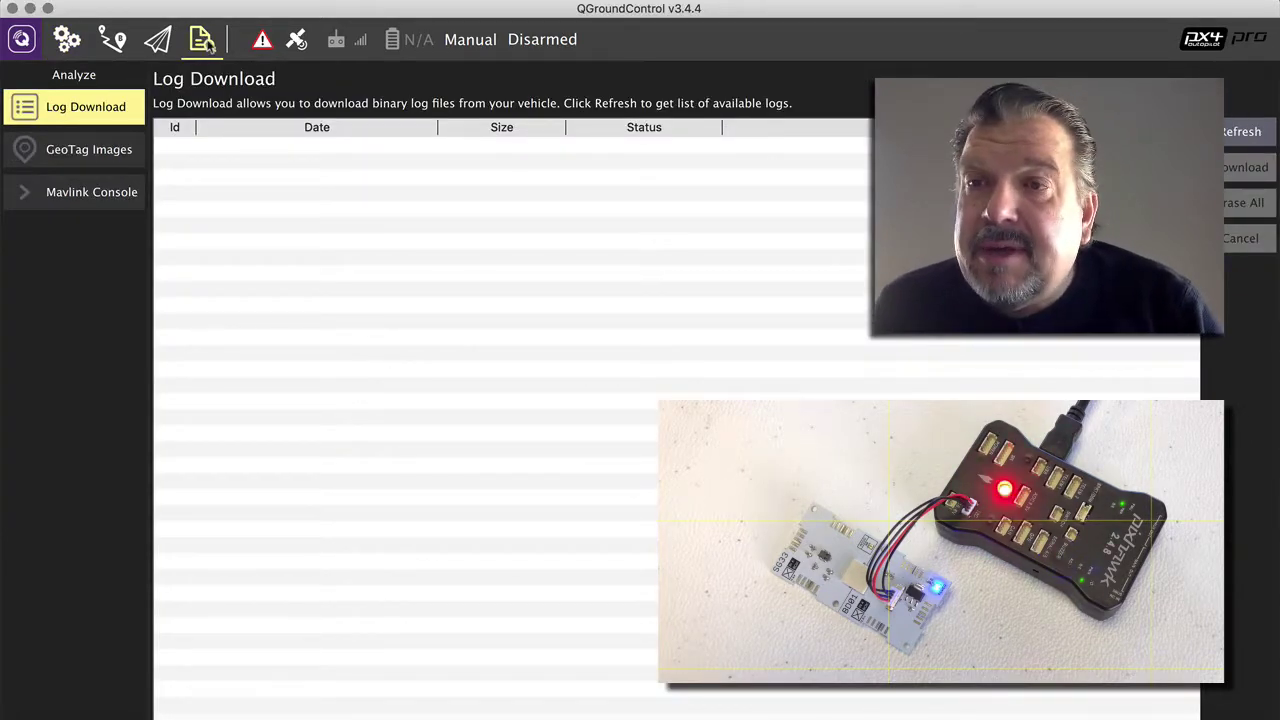
click(112, 200)
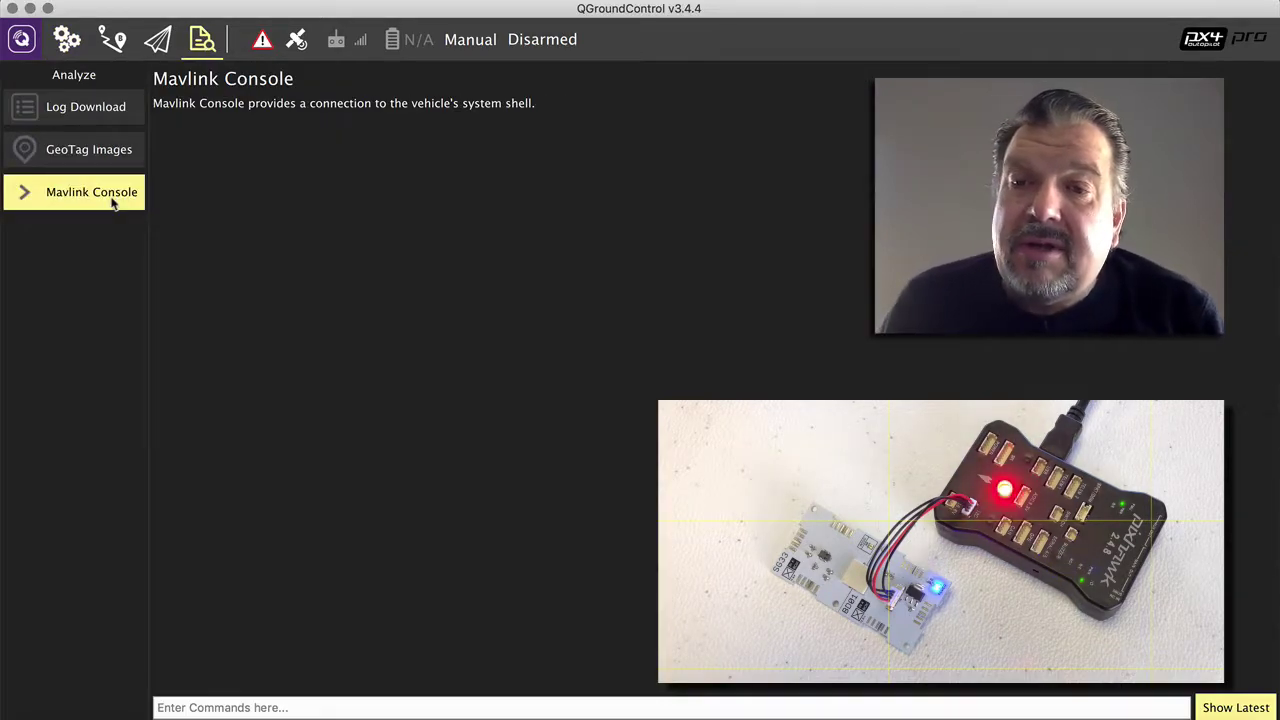
click(235, 707)
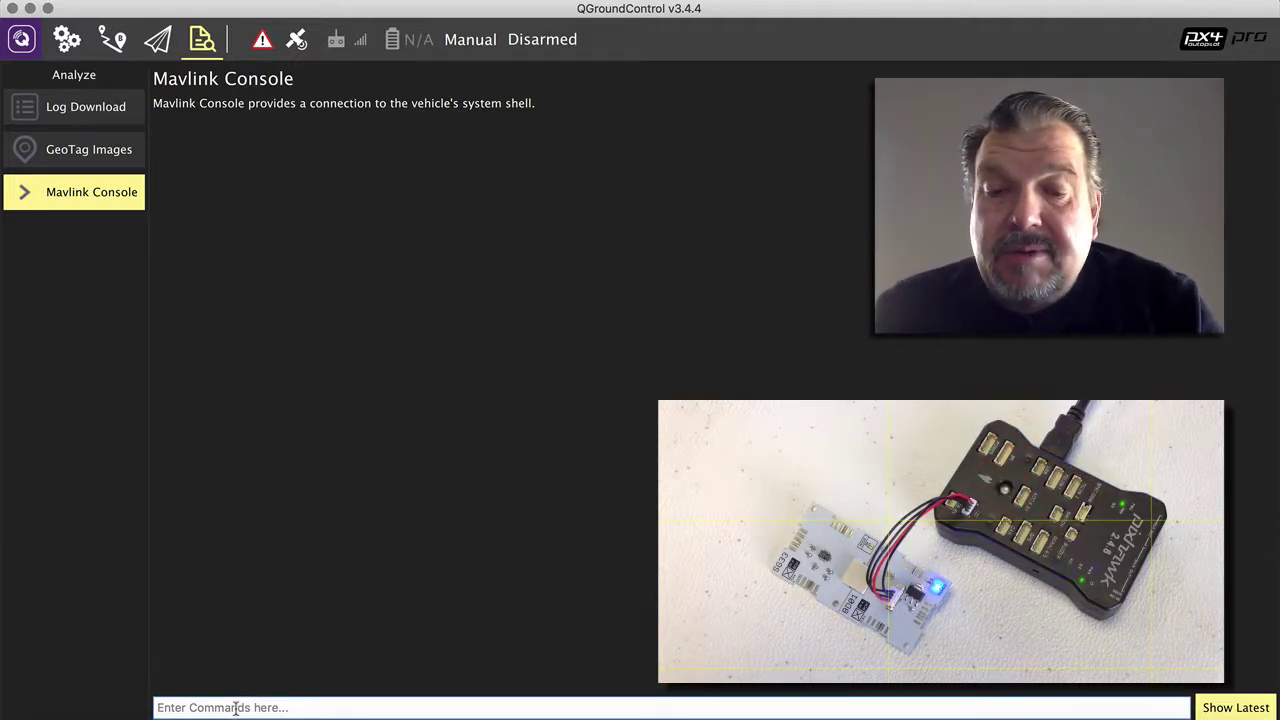
text(r)
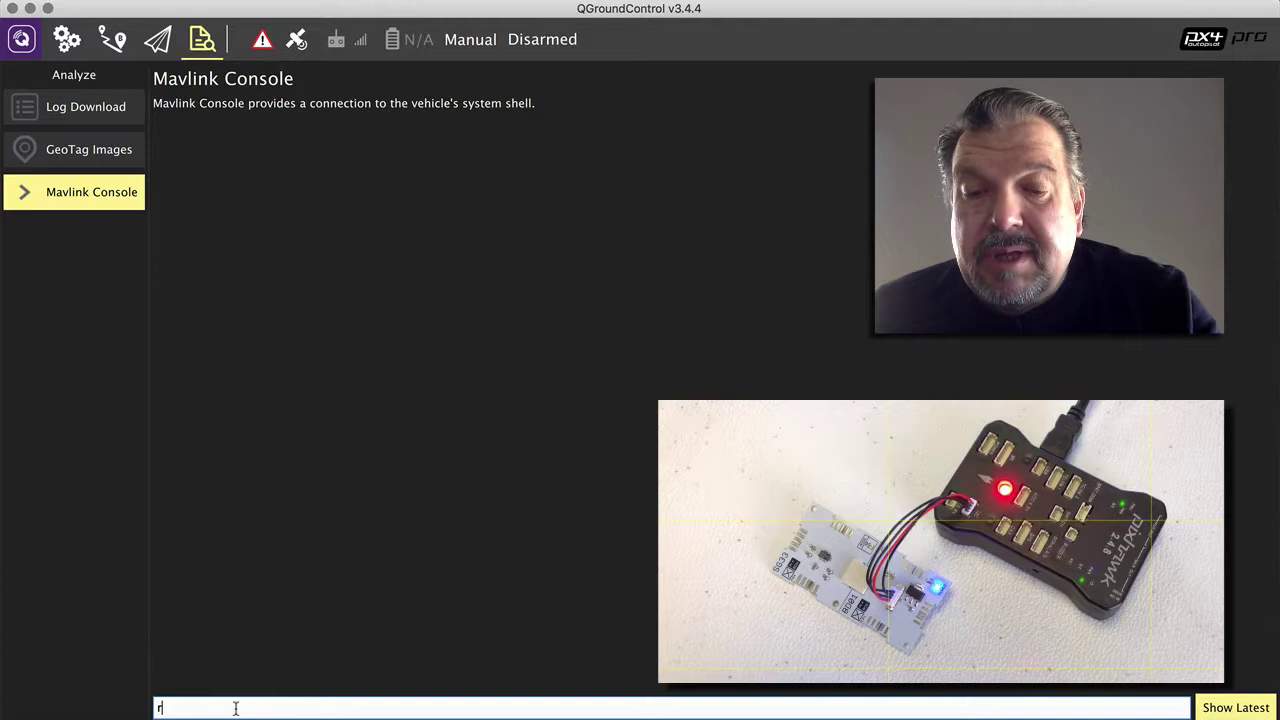
text(gbled)
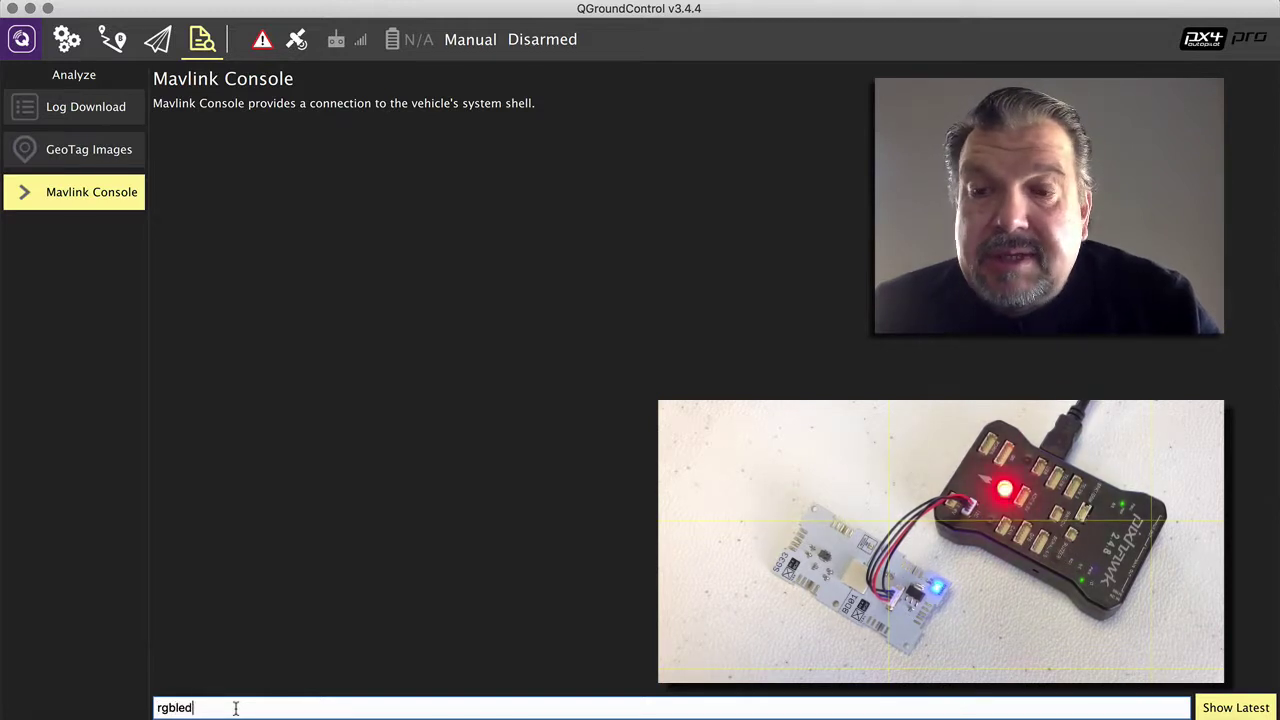
text( status)
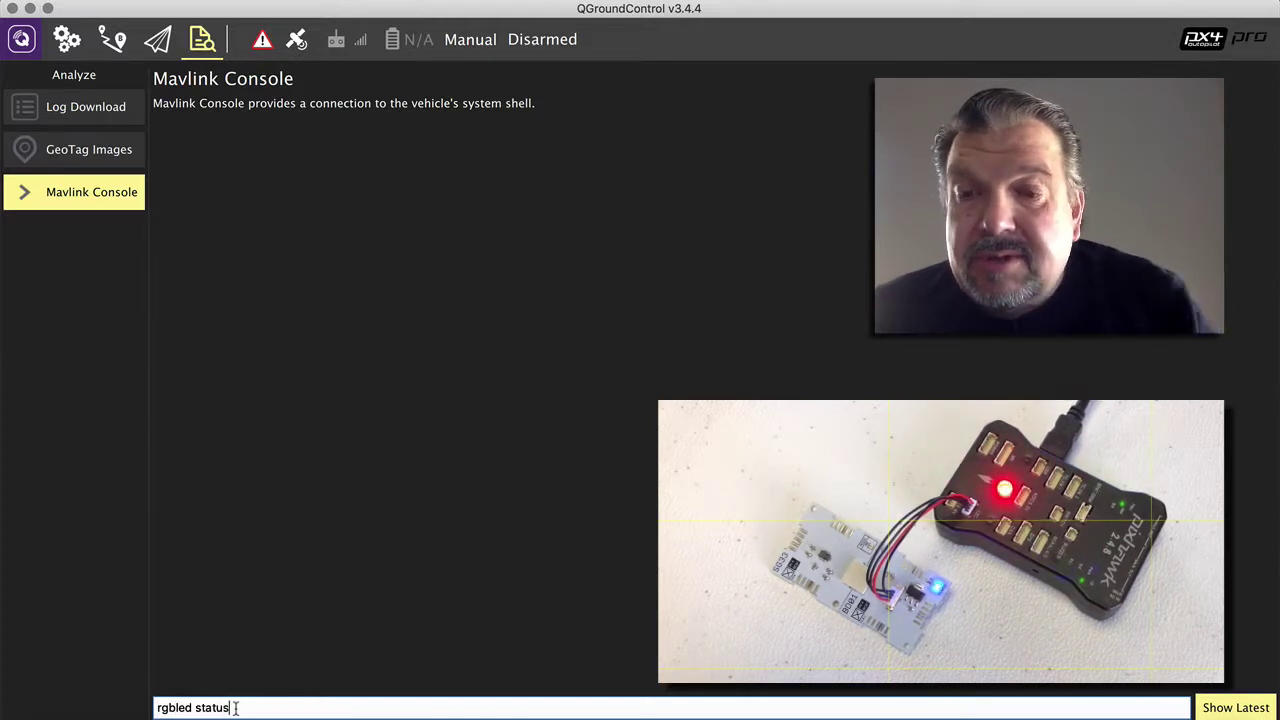
key(Return)
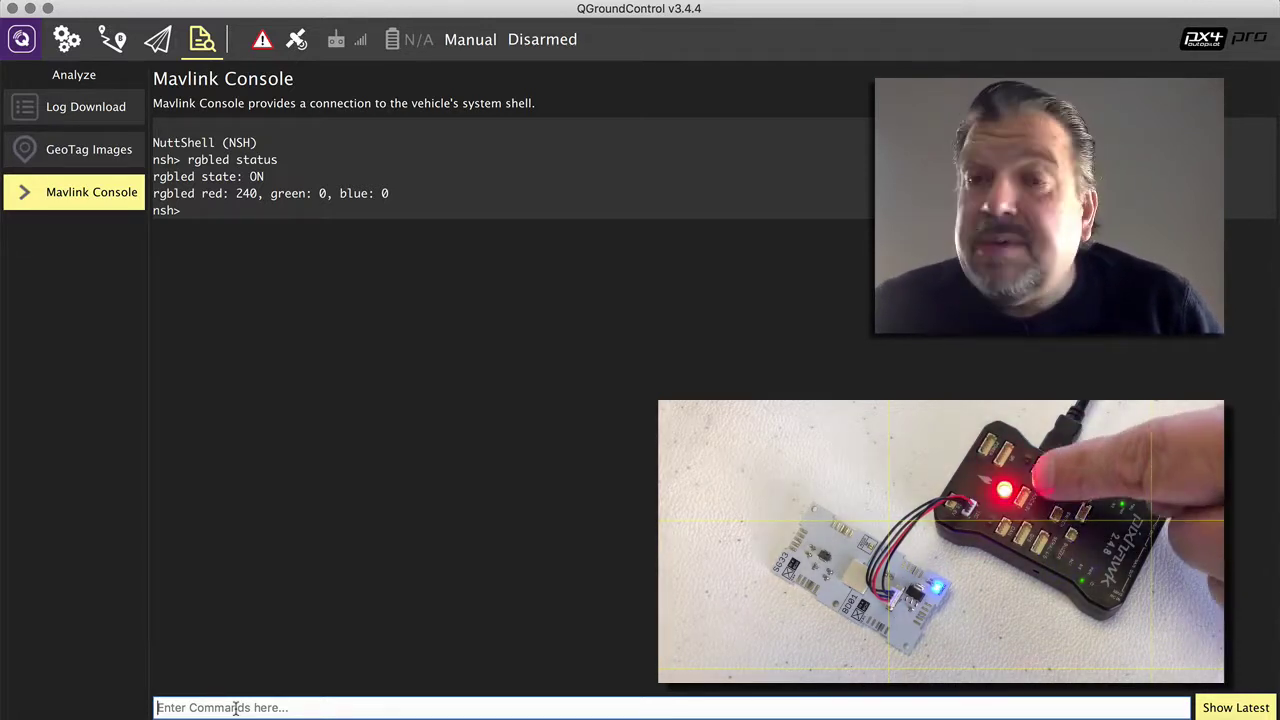
Run 'rgbled stop', then 'rgbled status' to confirm the LED driver is not started.
text(r)
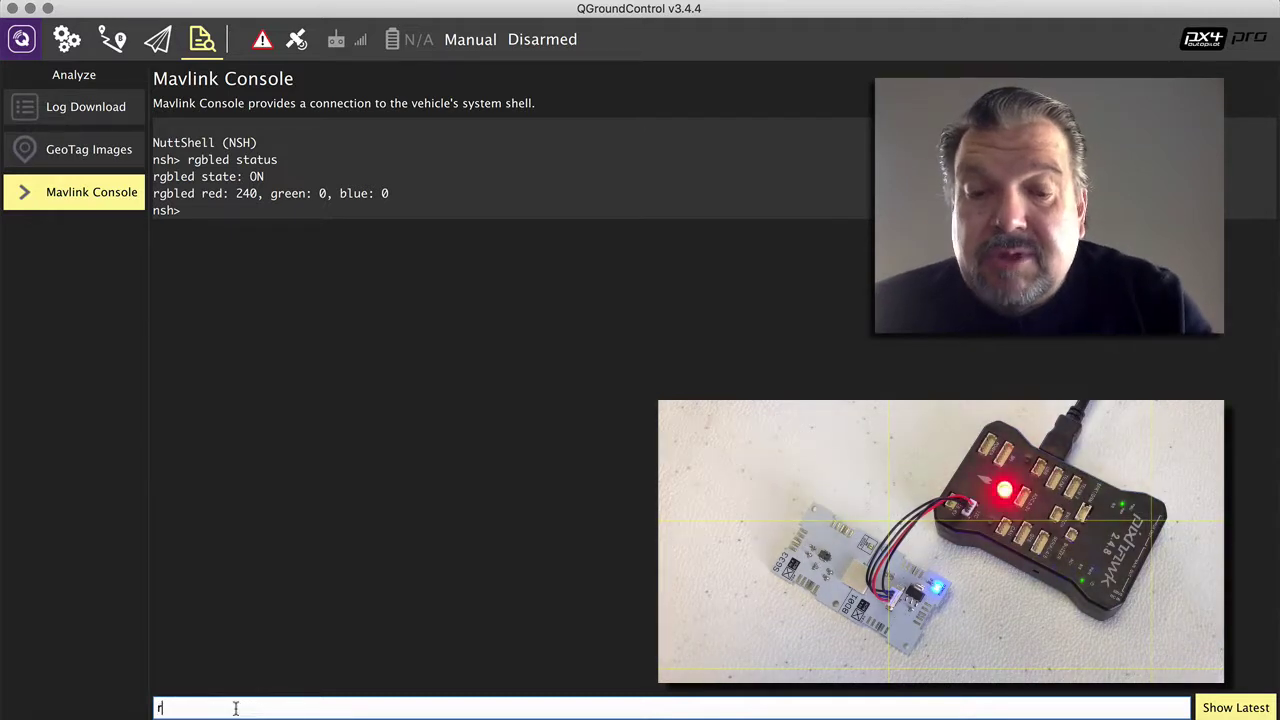
text(gbled)
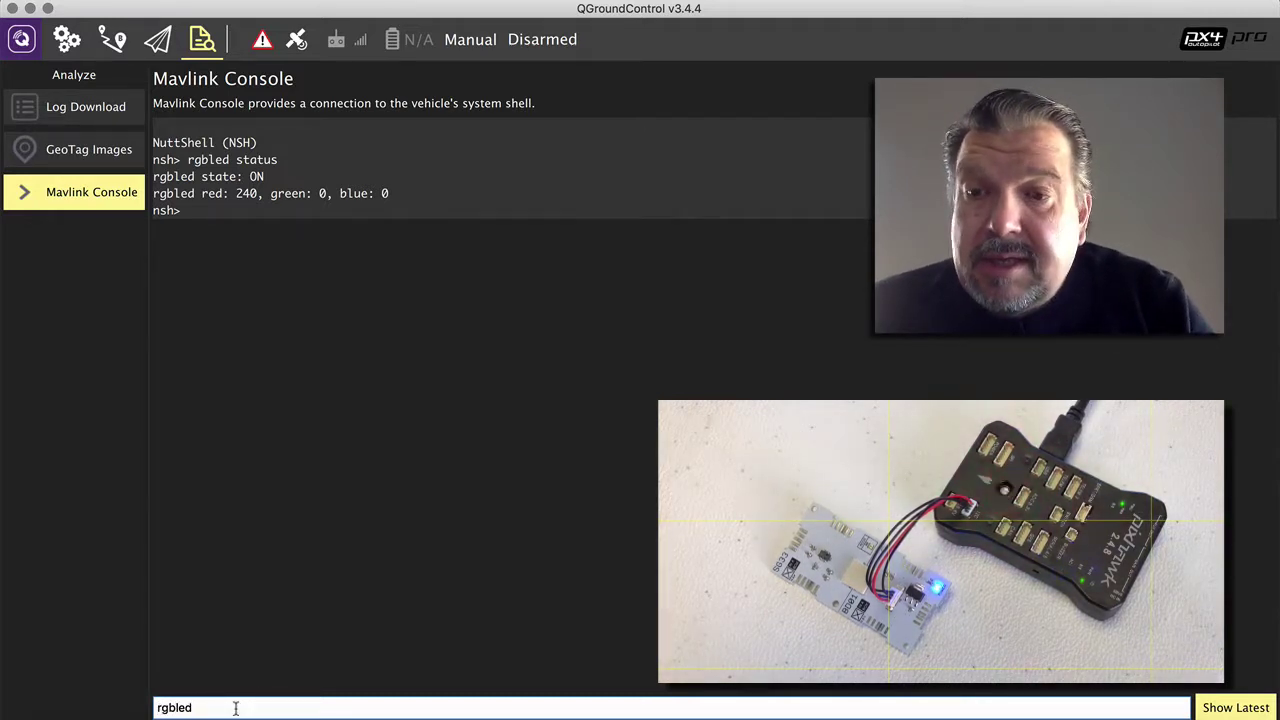
text( stop)
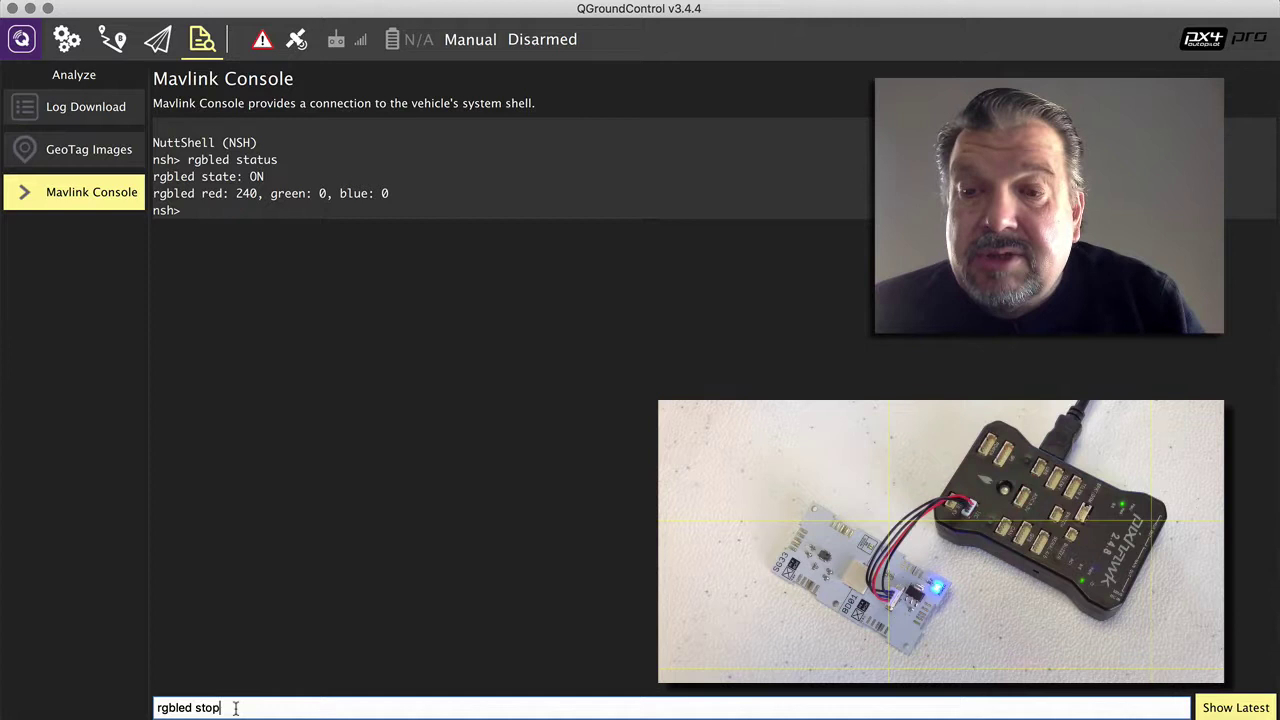
key(Return)
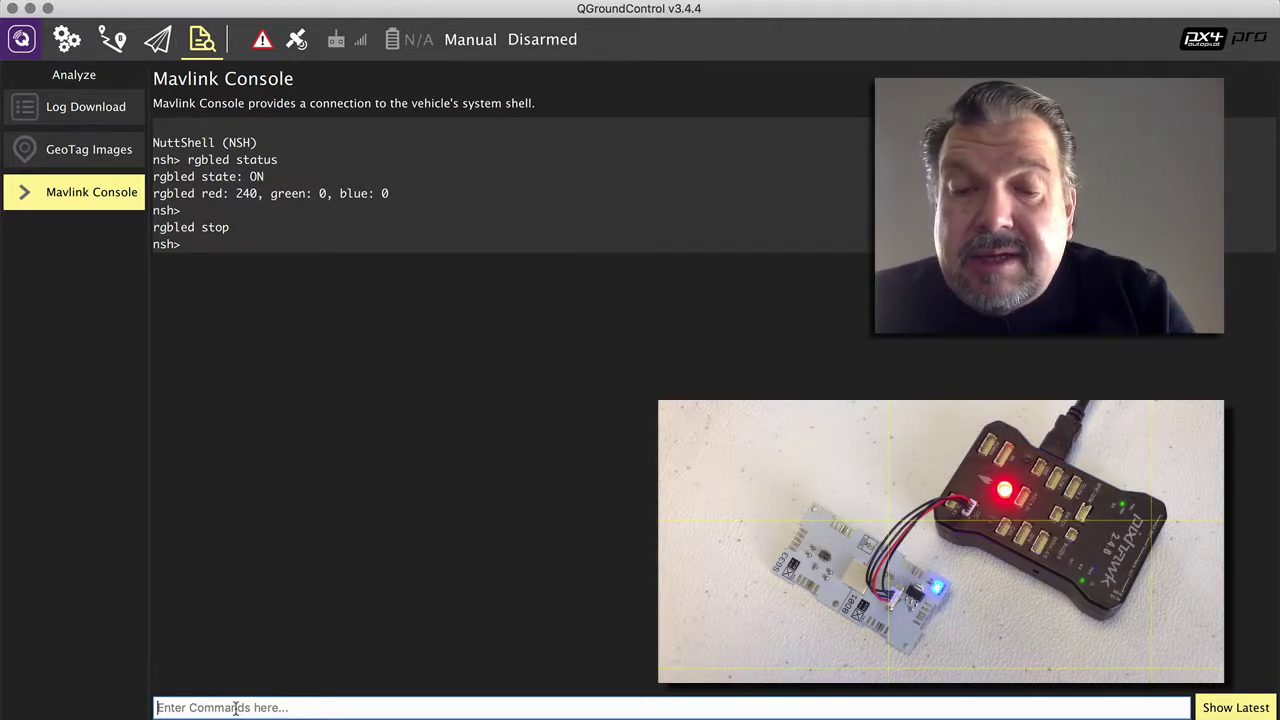
text(rgb)
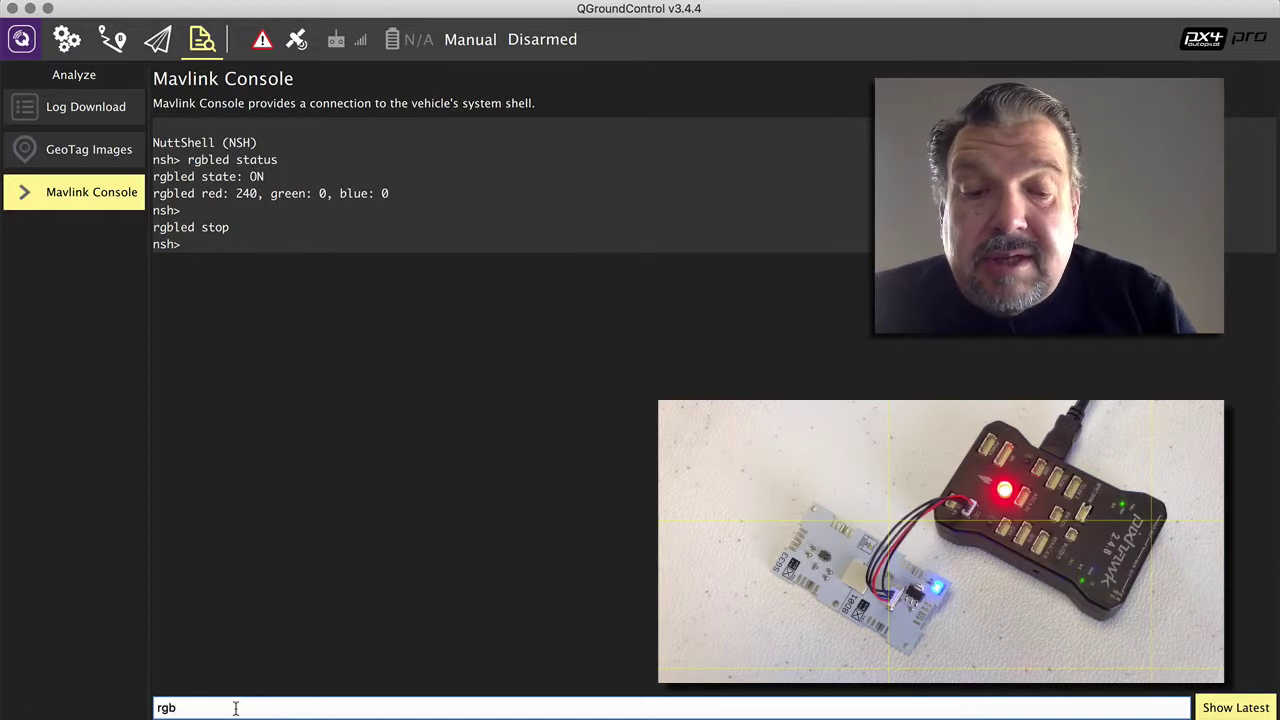
text(led stat)
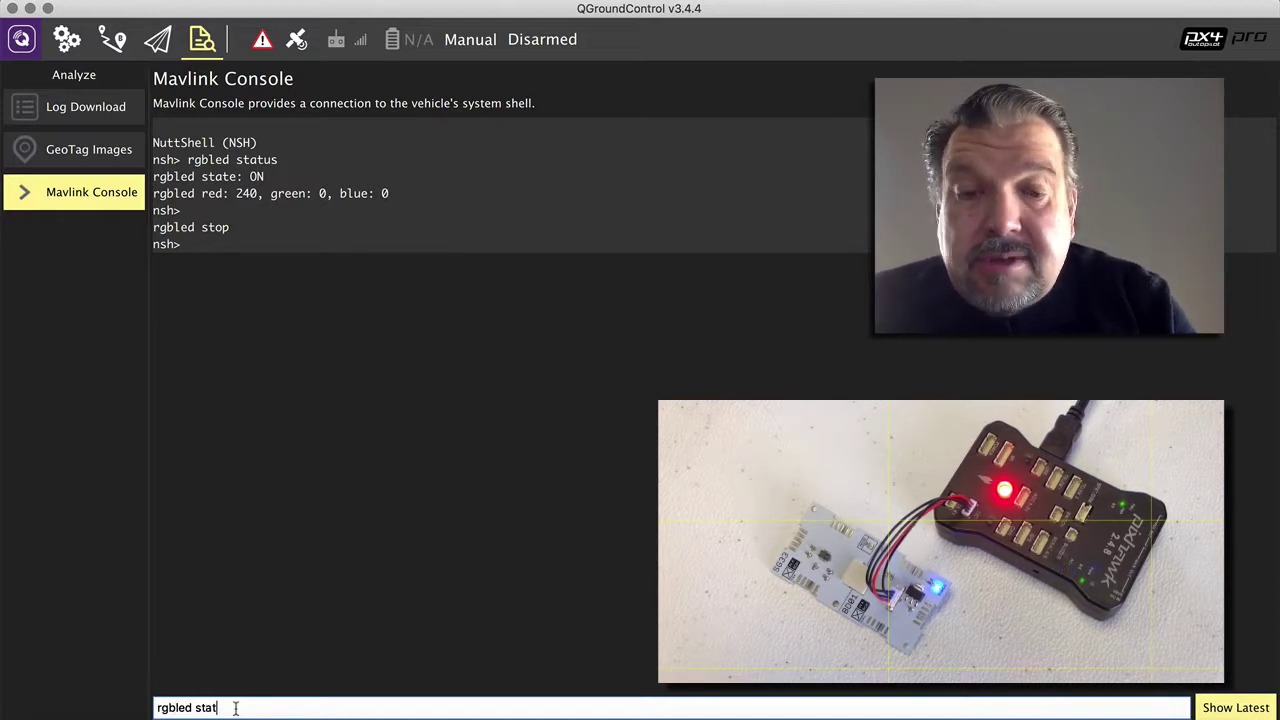
text(us)
key(Return)
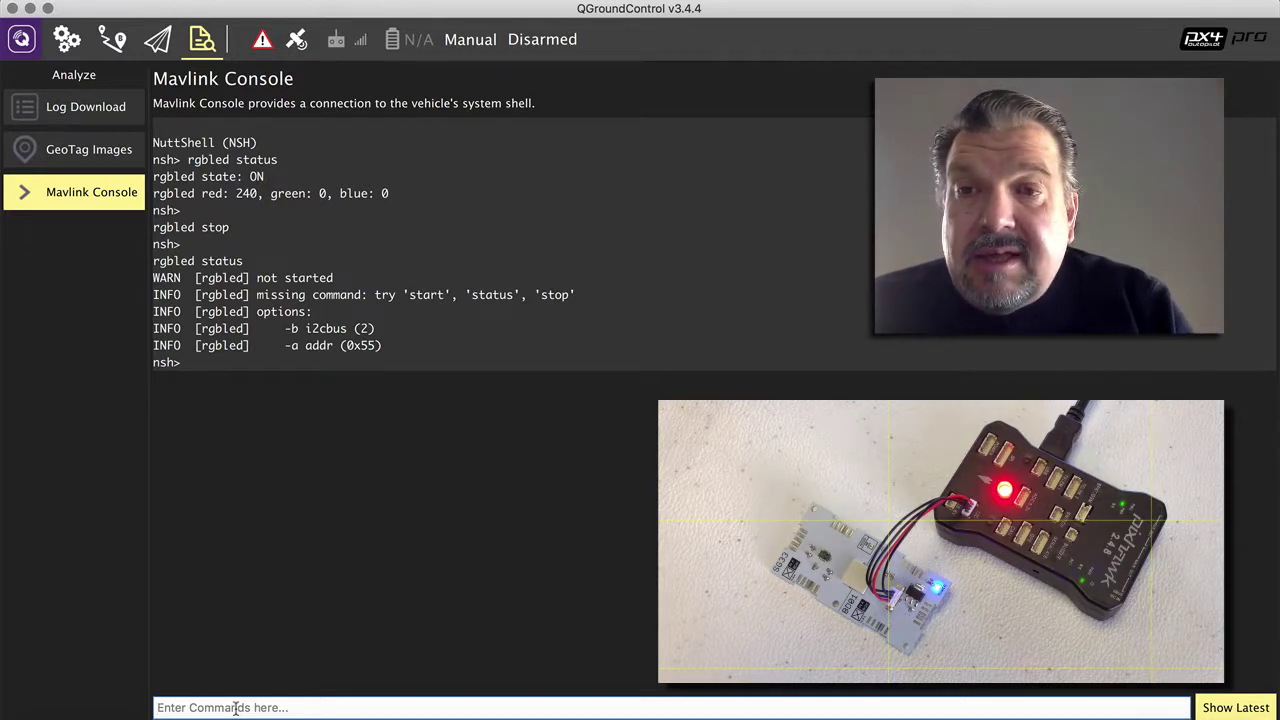
Run 'rgbled -a 0x55 start', which finds the LED on I2C bus 2 at 0x55.
text(rgb)
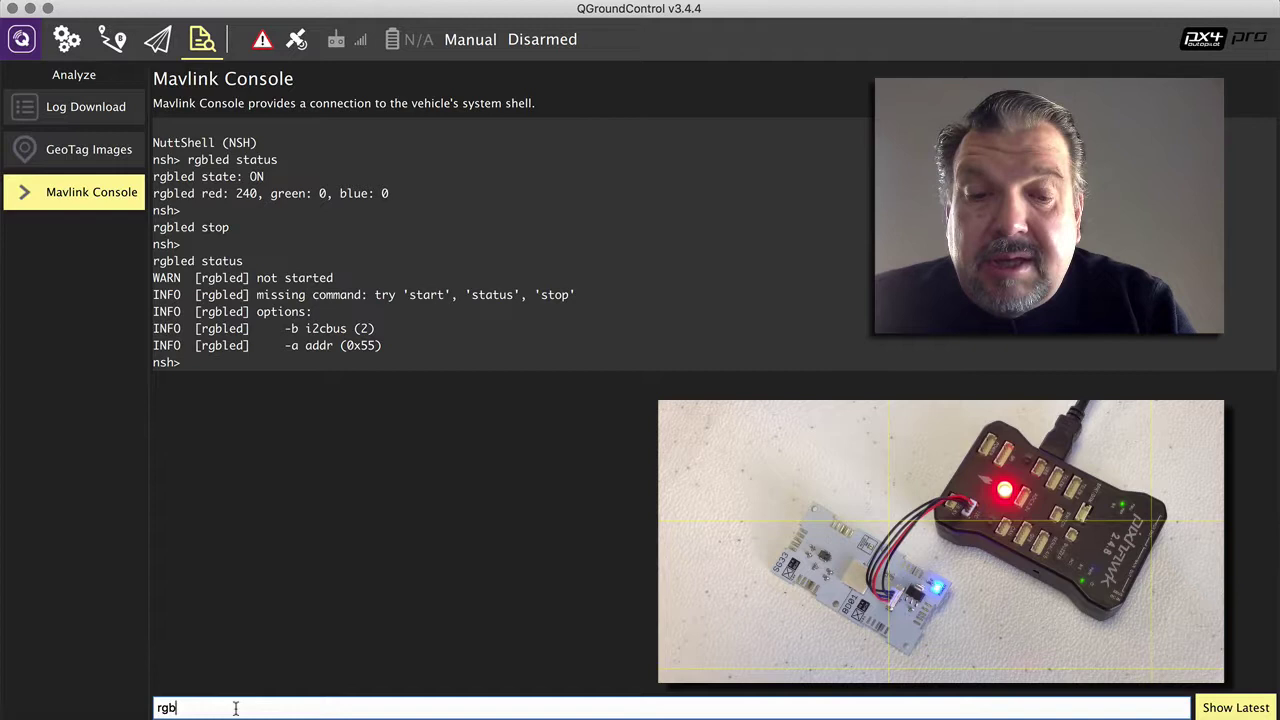
text(led -)
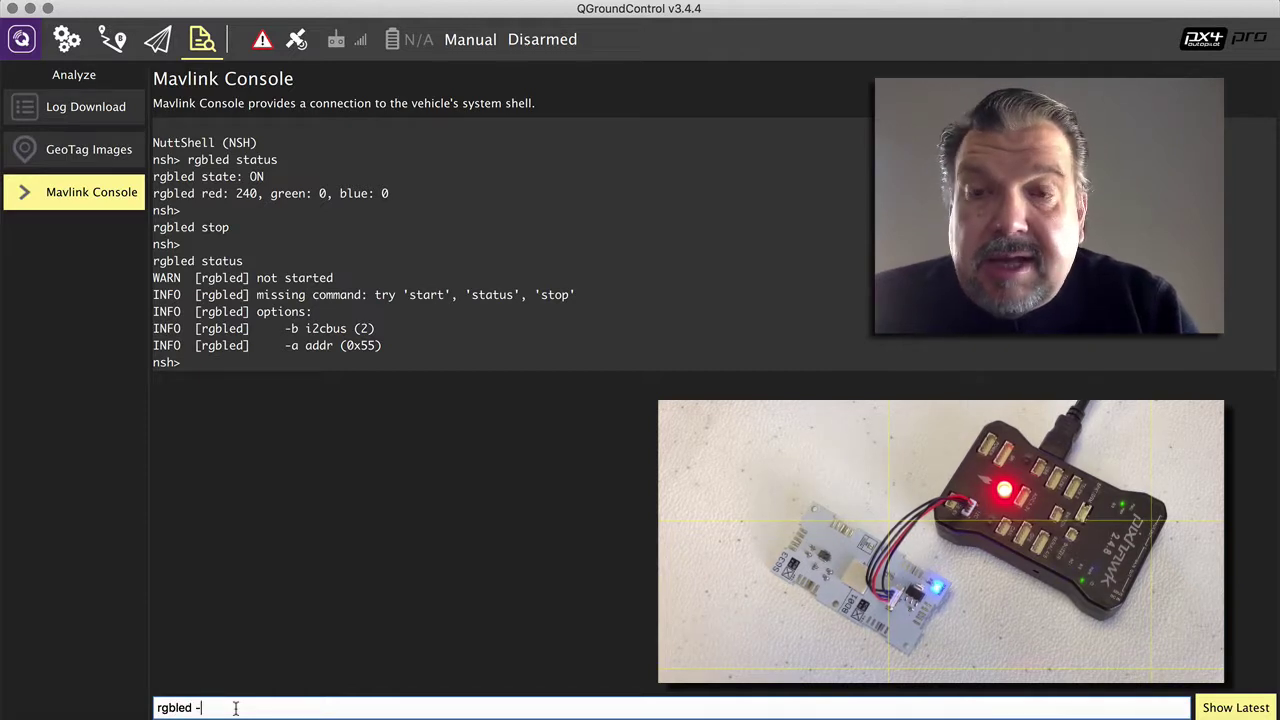
text(a )
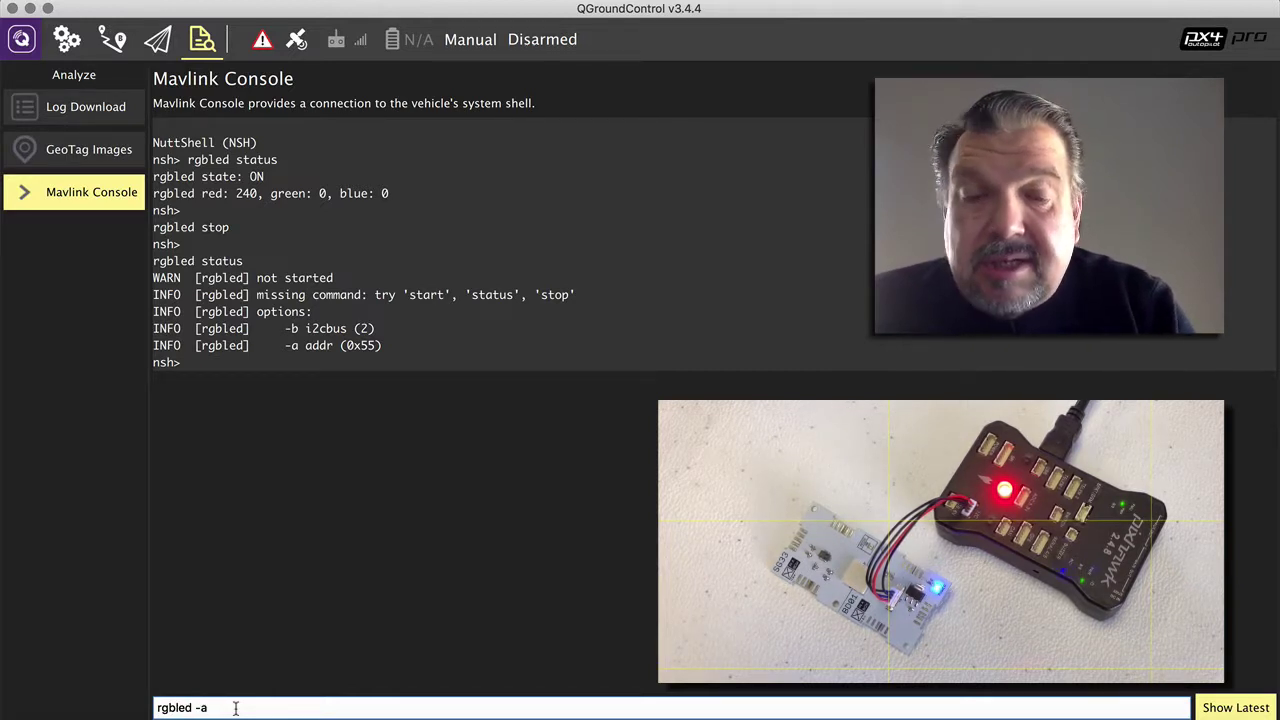
text(0x55)
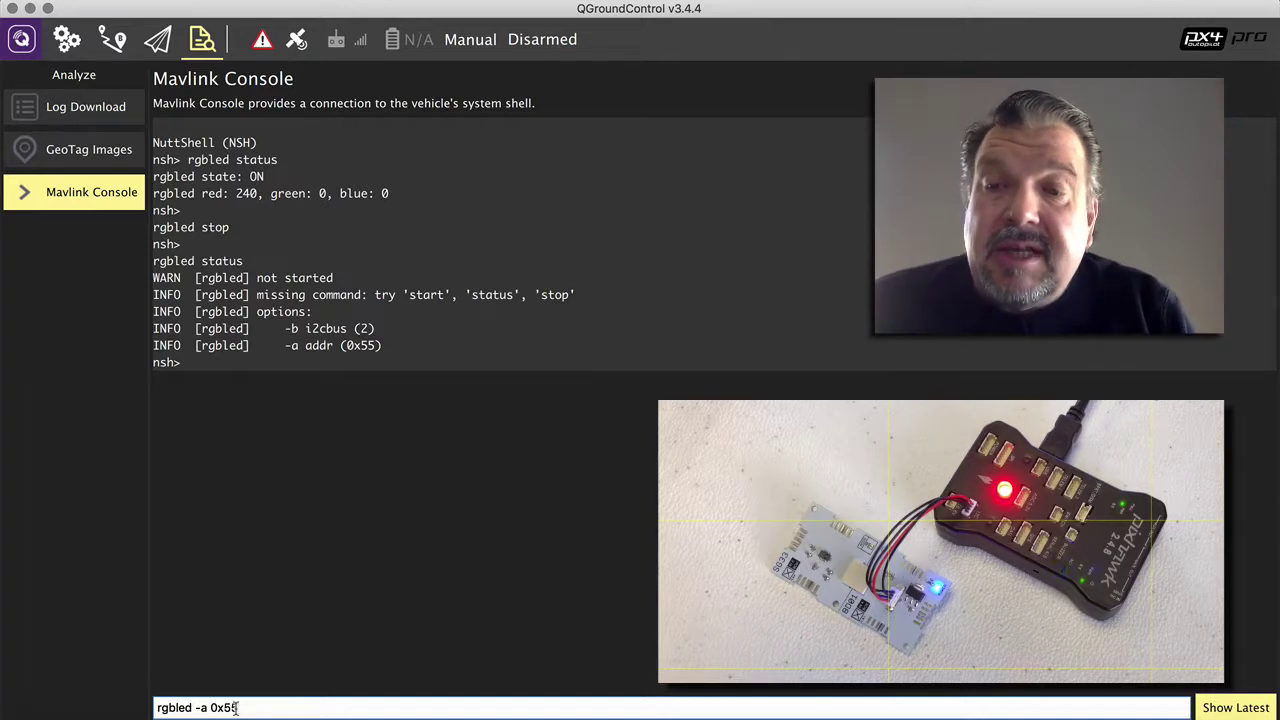
text( start)
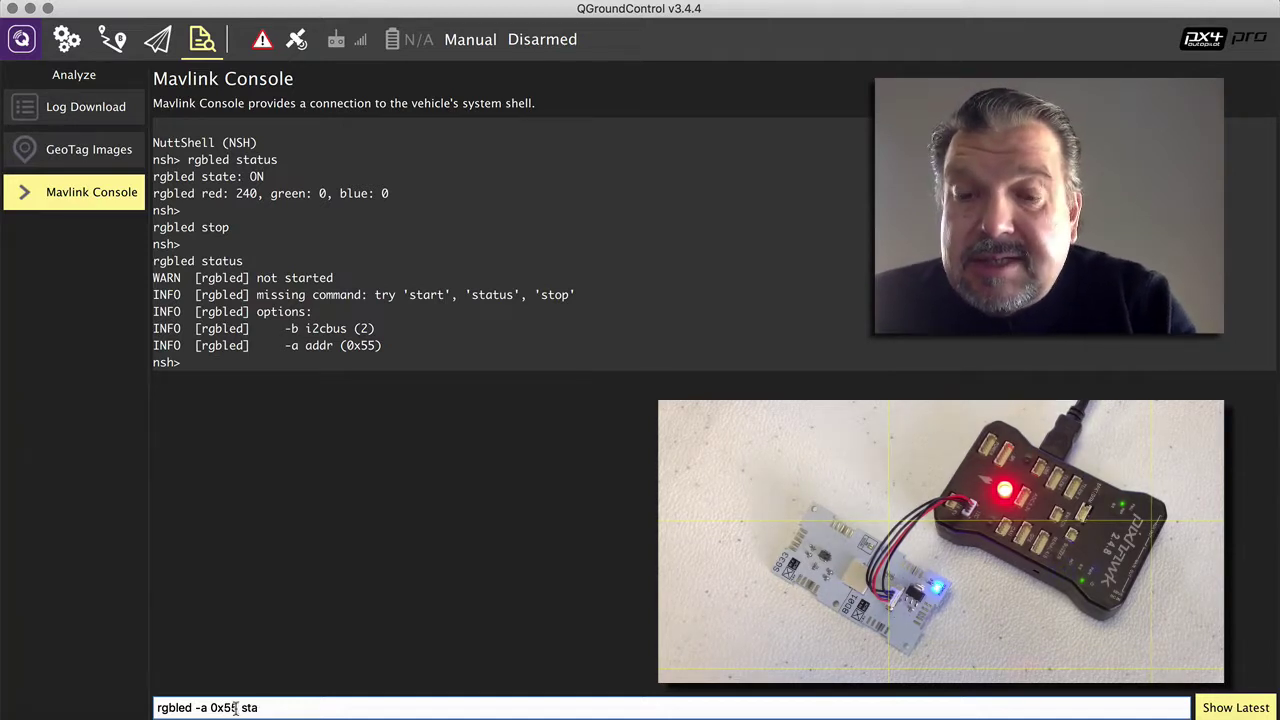
key(Return)
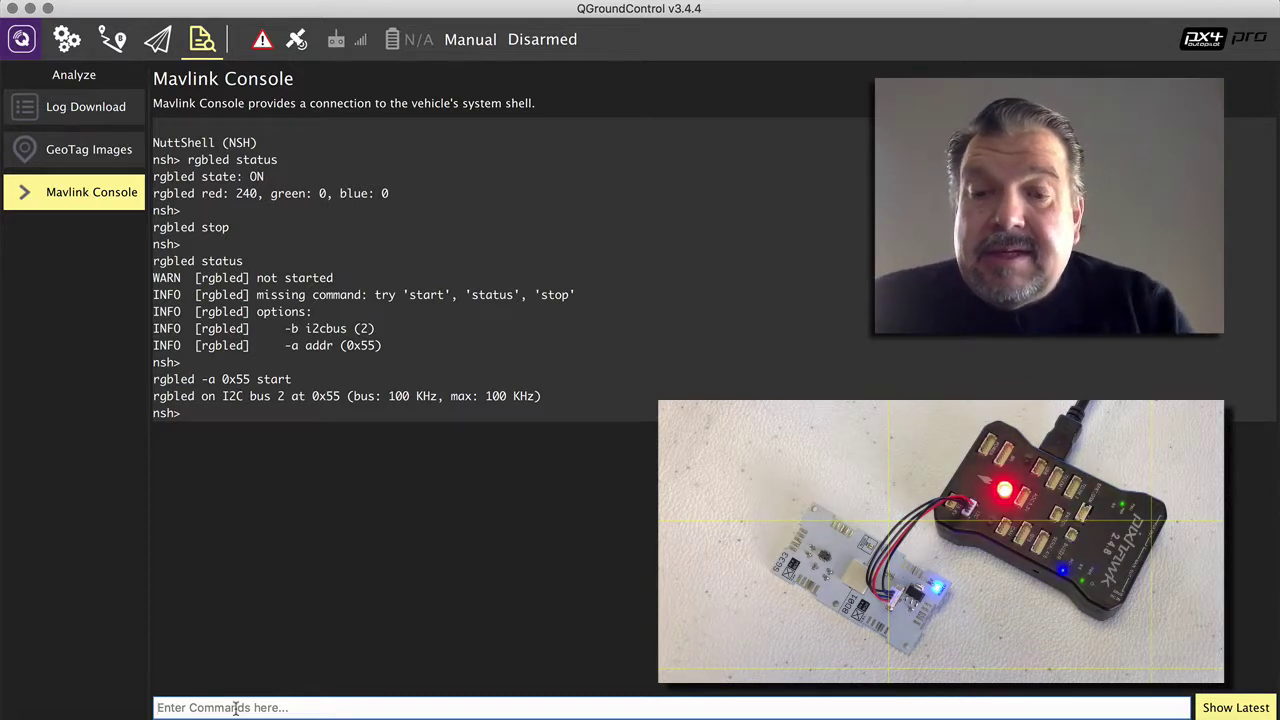
Run 'rgbled stop', then 'rgbled -a 0x77 start', which warns no RGB LED on bus 2.
text(rgbled stop)
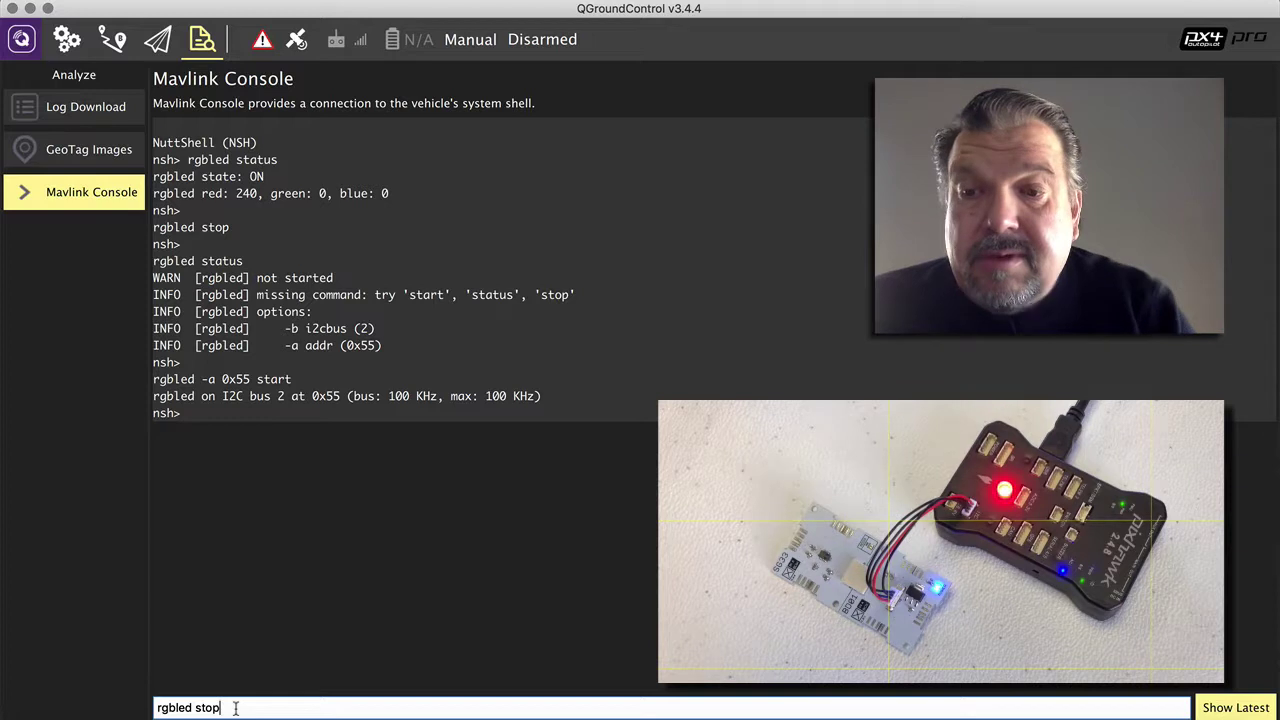
key(Return)
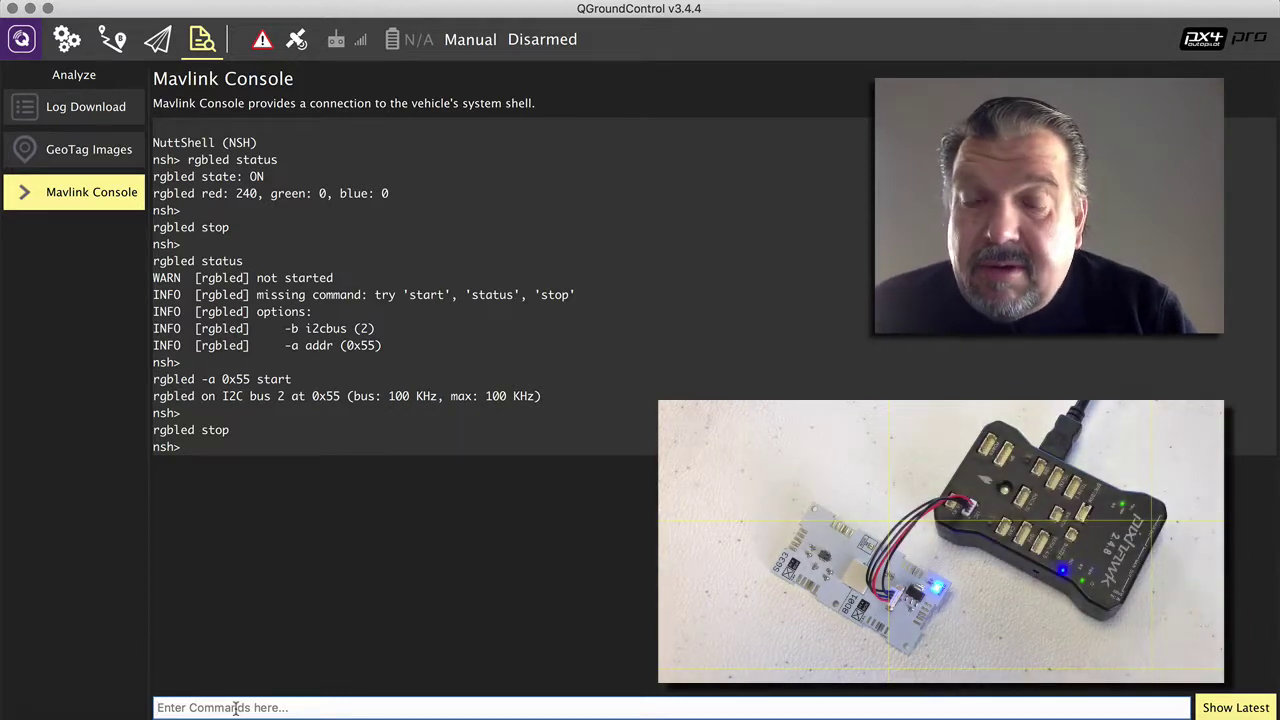
text(rgble)
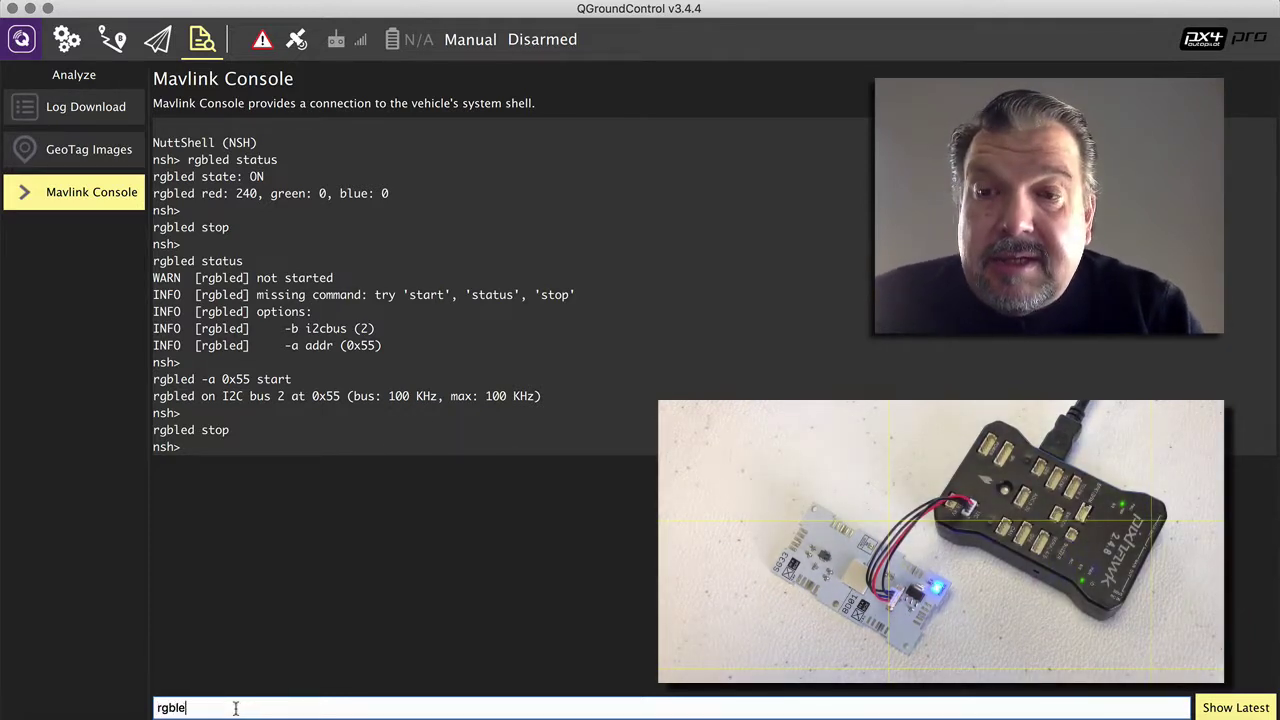
text(d -)
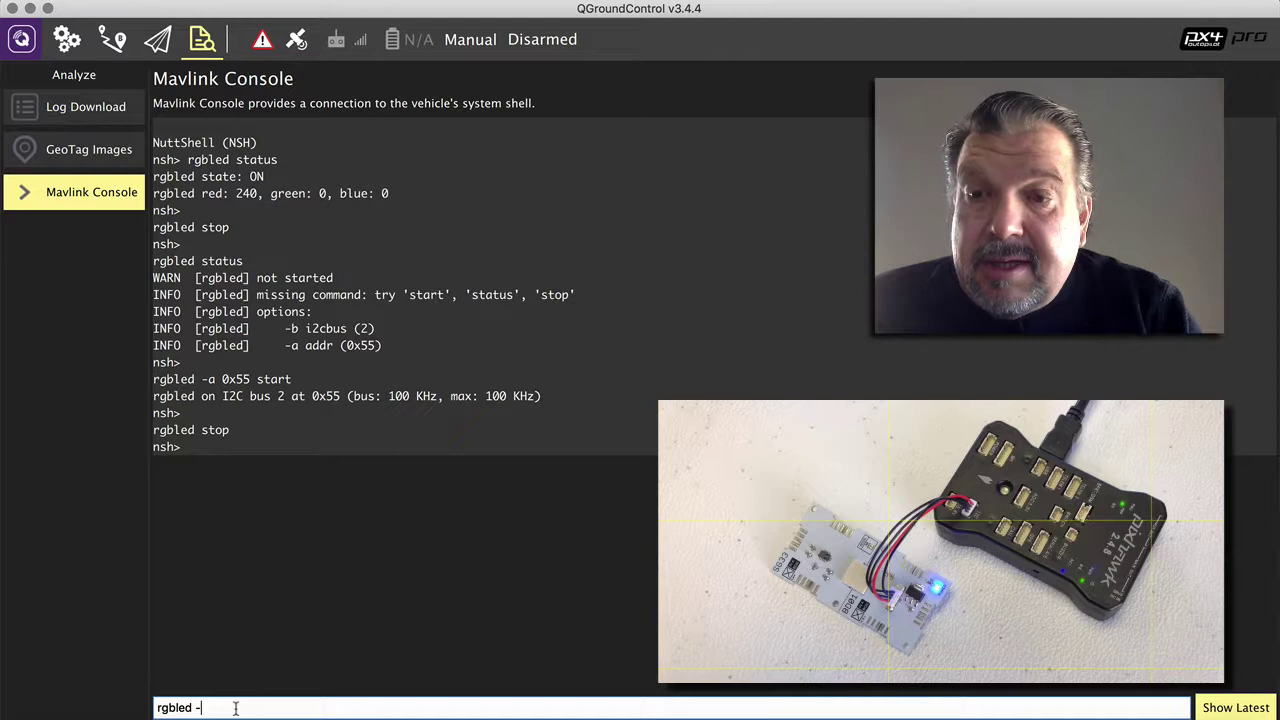
text(a 0x77)
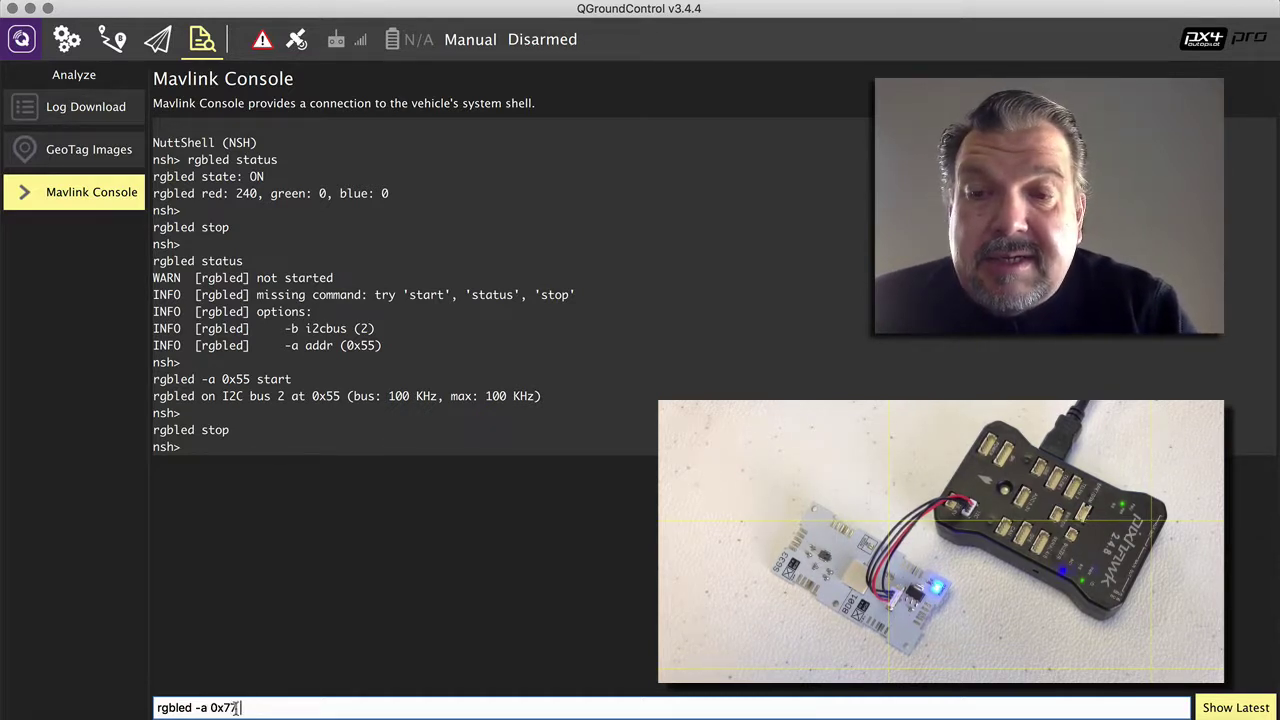
text( start)
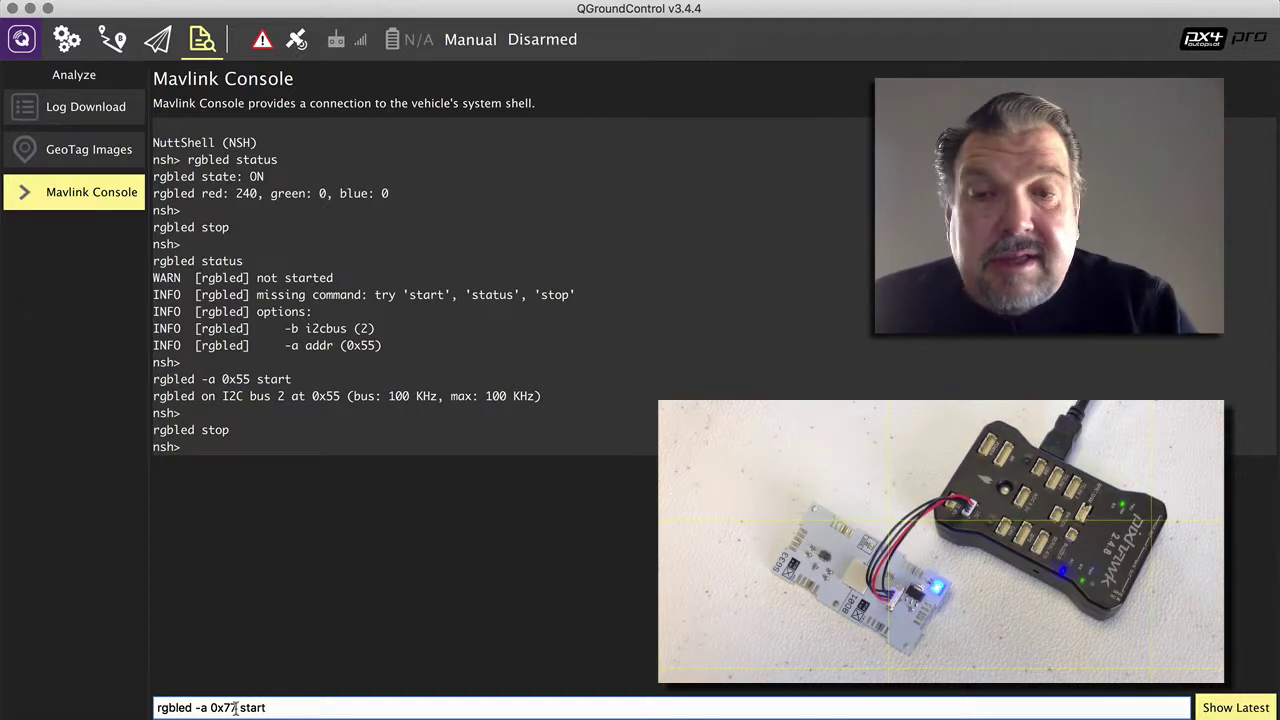
key(Return)
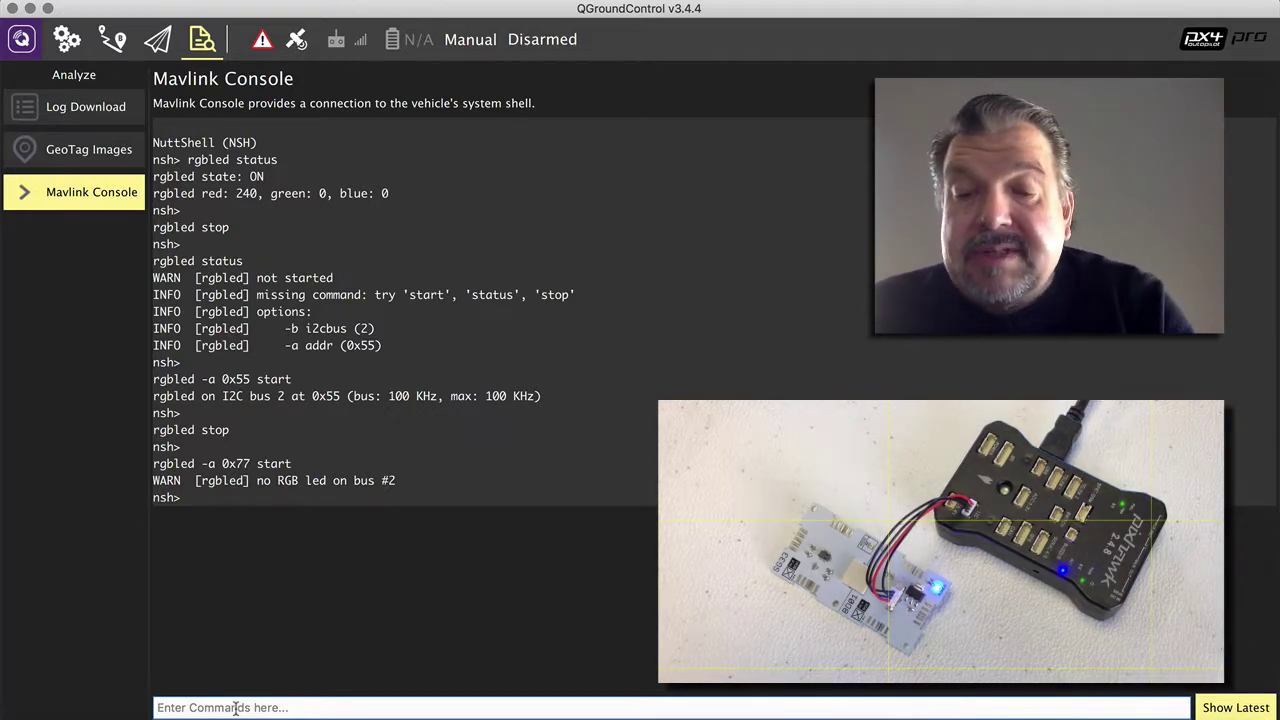
Edit the recalled command to 'rgbled -a 0x5A start' and run it, finding the LED on bus 1.
key(Up)
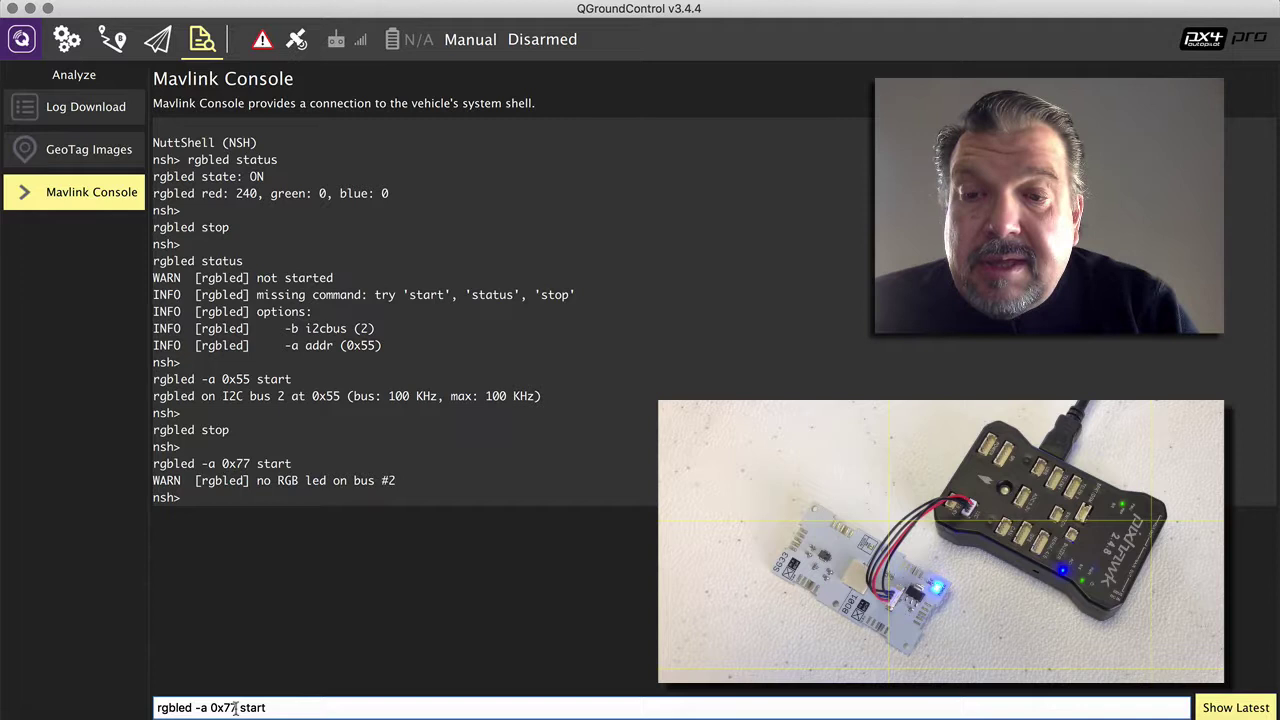
key(BackSpace)
key(BackSpace)
key(BackSpace)
key(BackSpace)
key(BackSpace)
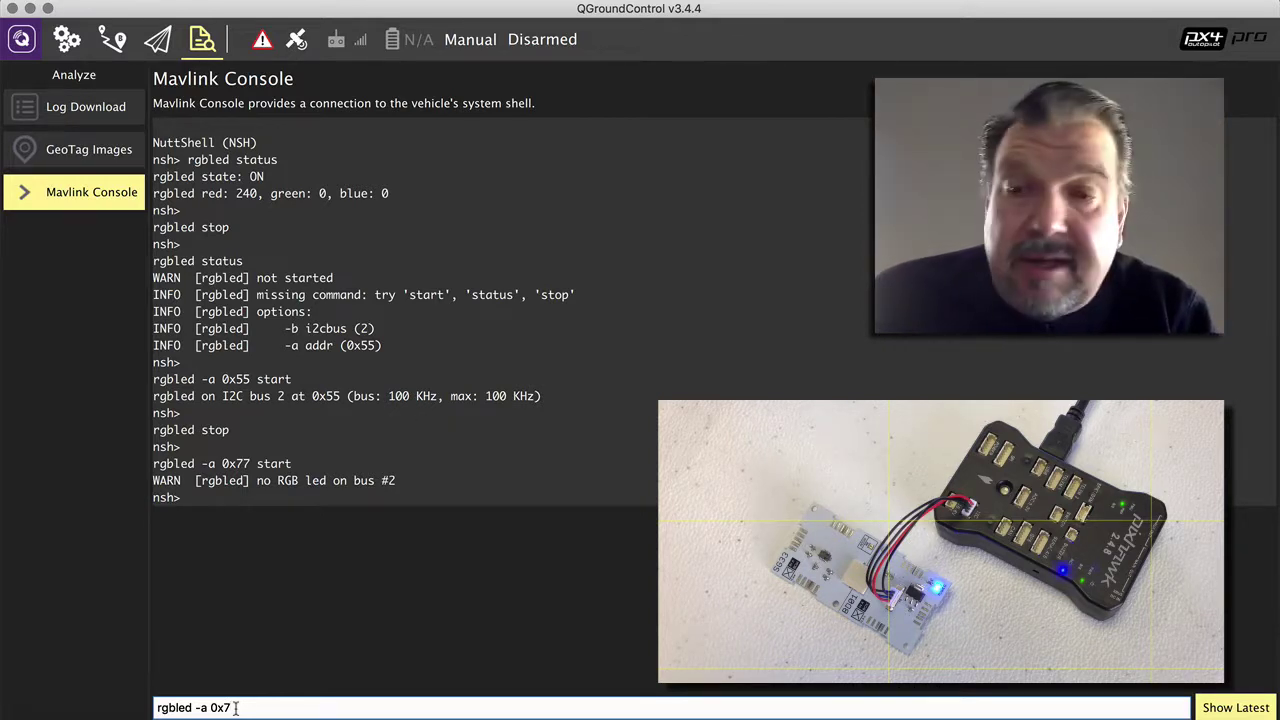
key(BackSpace)
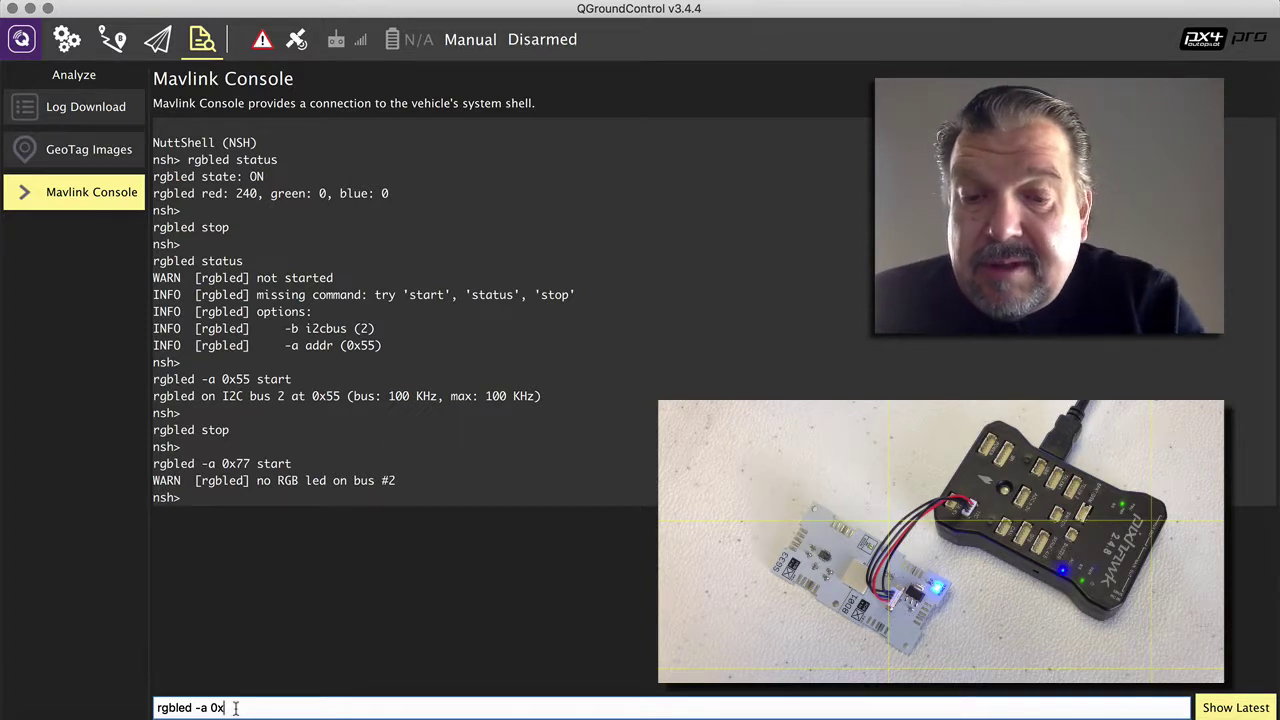
text(55)
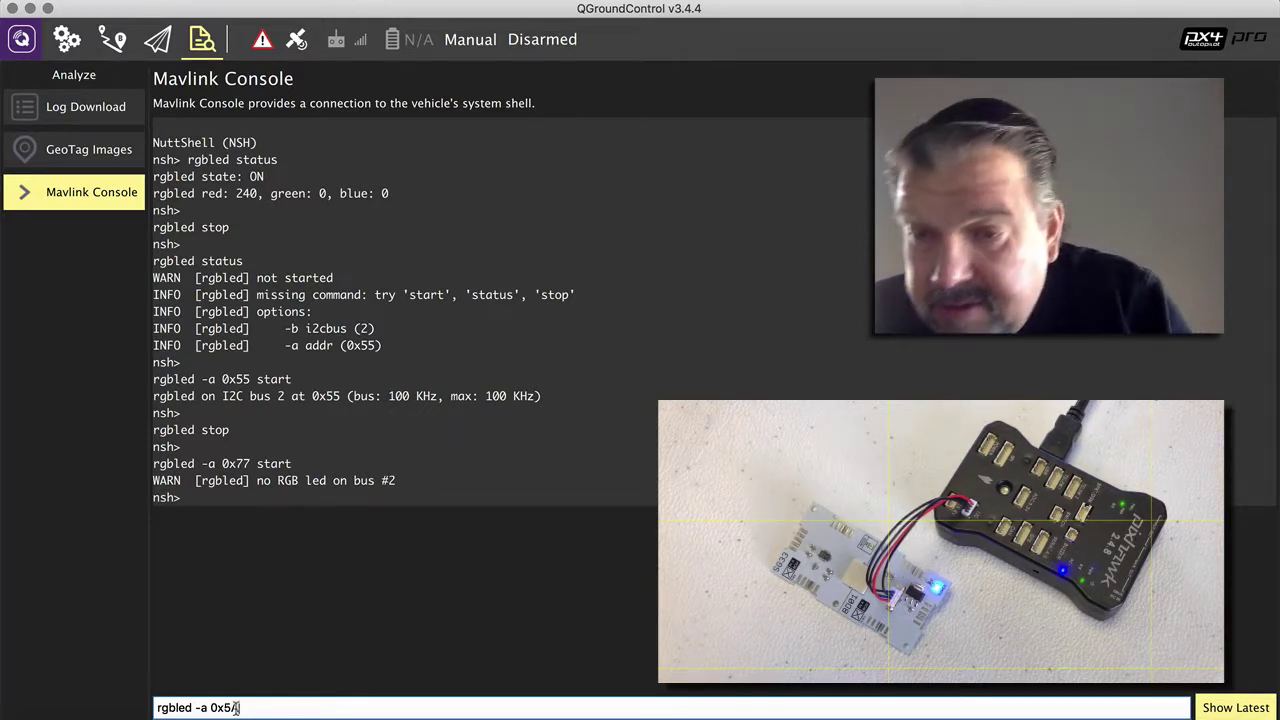
text(A )
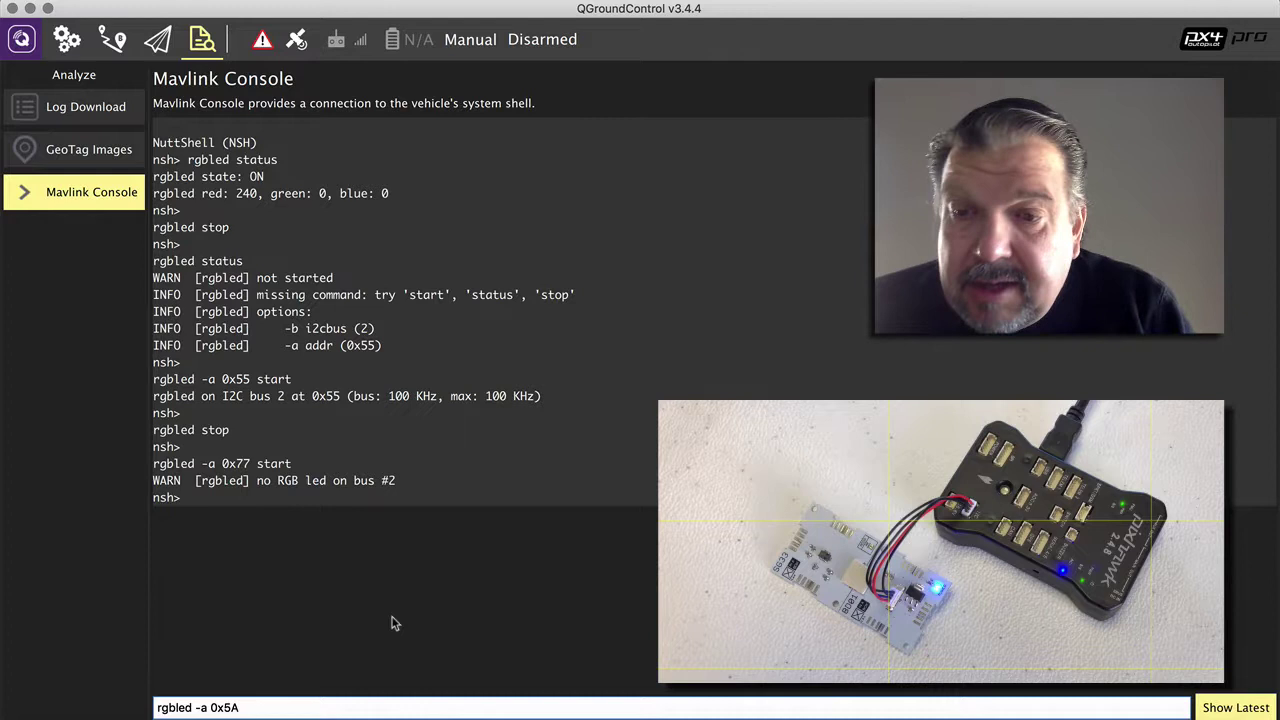
text(start)
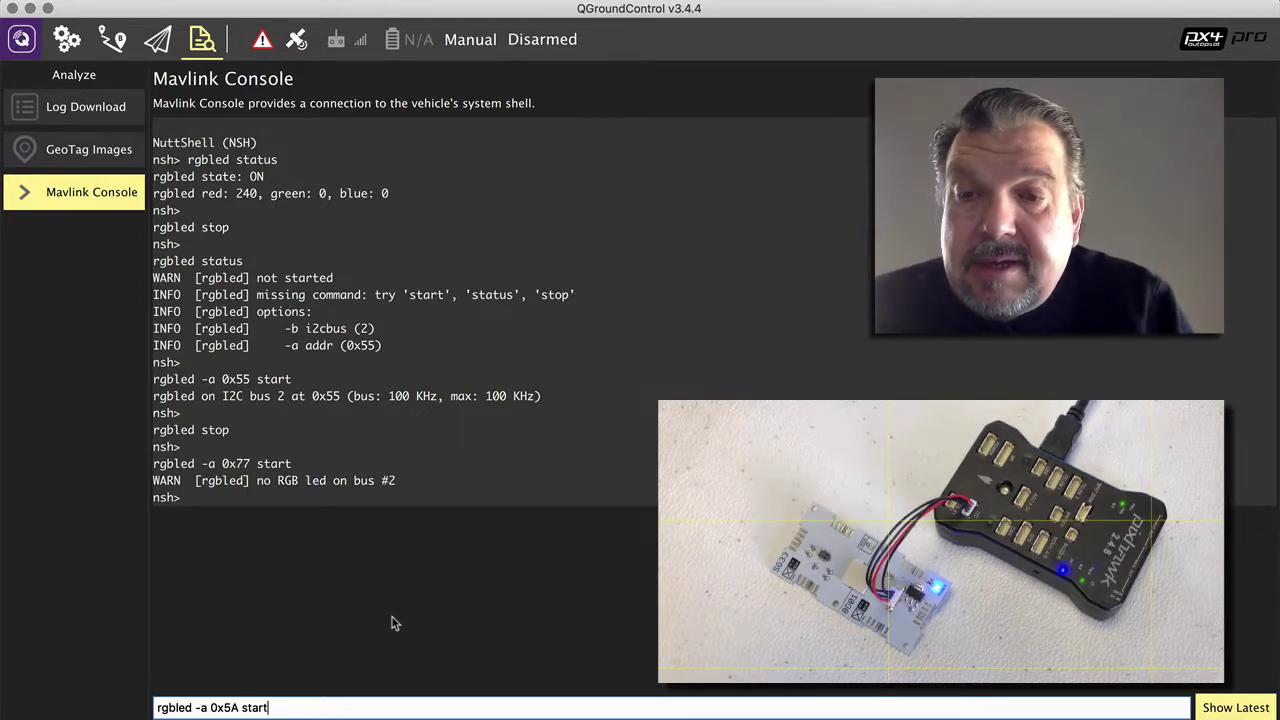
key(Return)
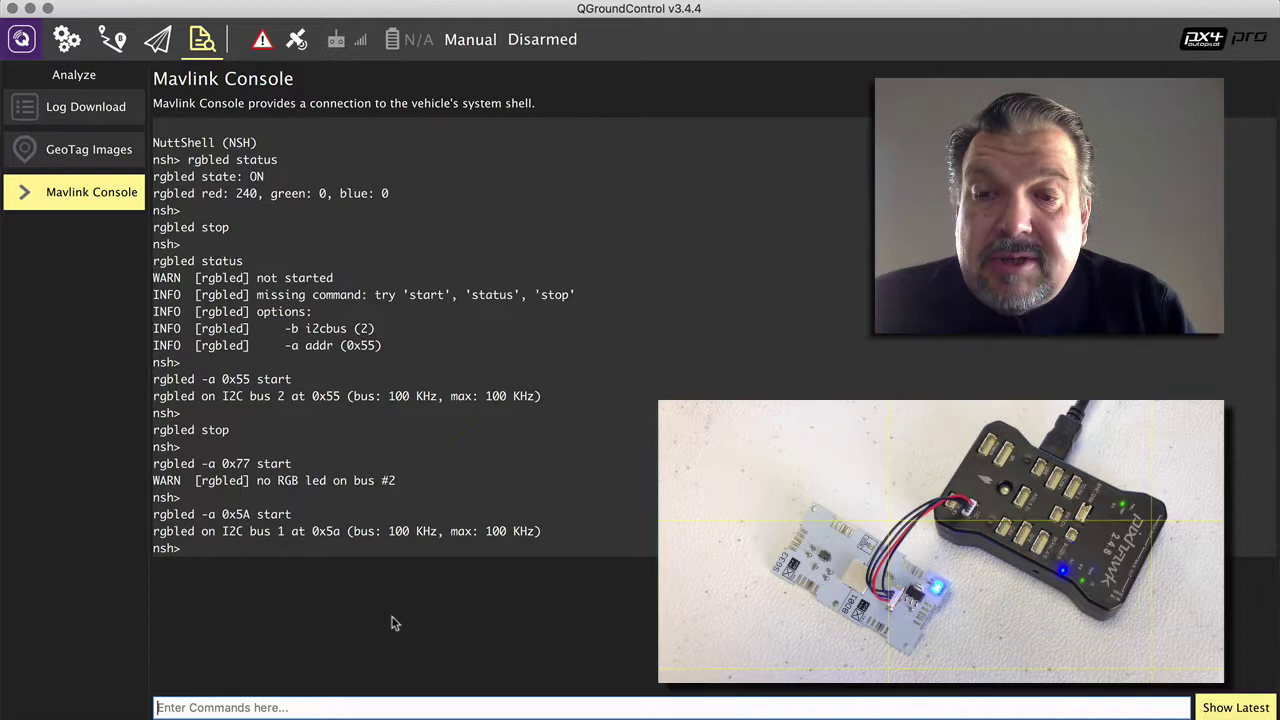
Rerun 'rgbled stop' and 'rgbled -a 0x5A start' from history, which now reports no RGB LED.
key(Up)
key(Up)
key(Up)
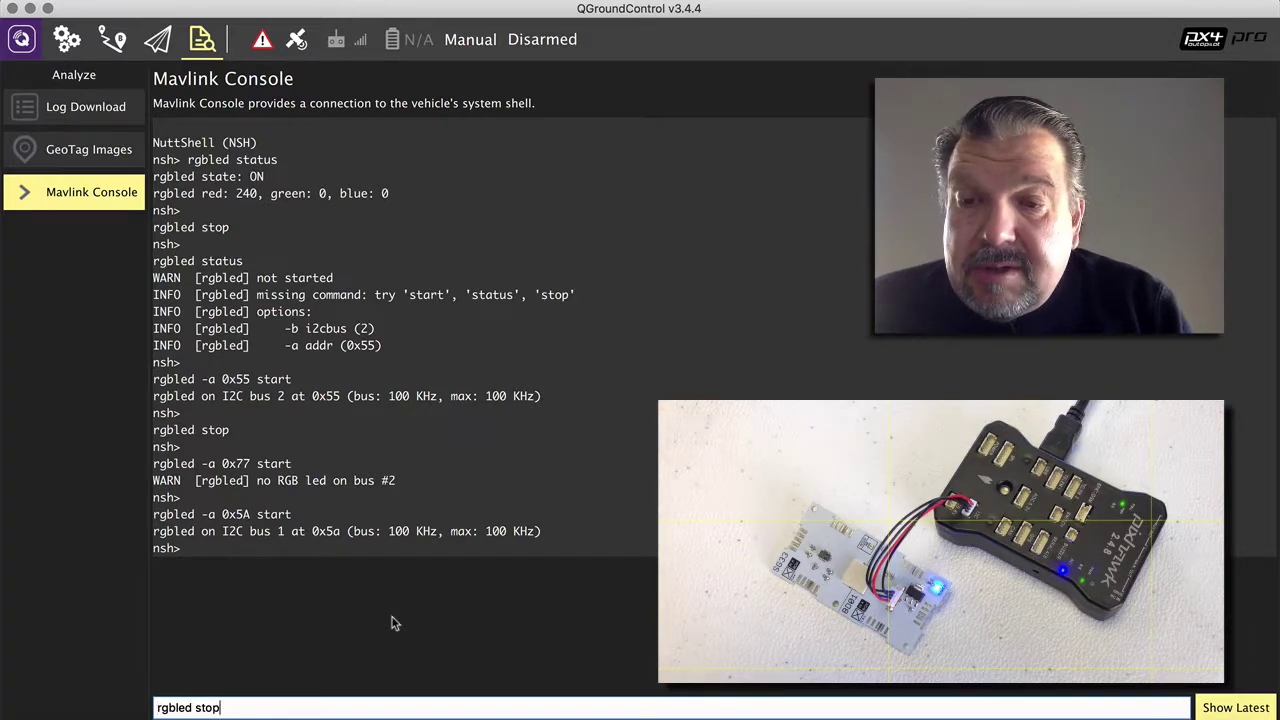
key(Return)
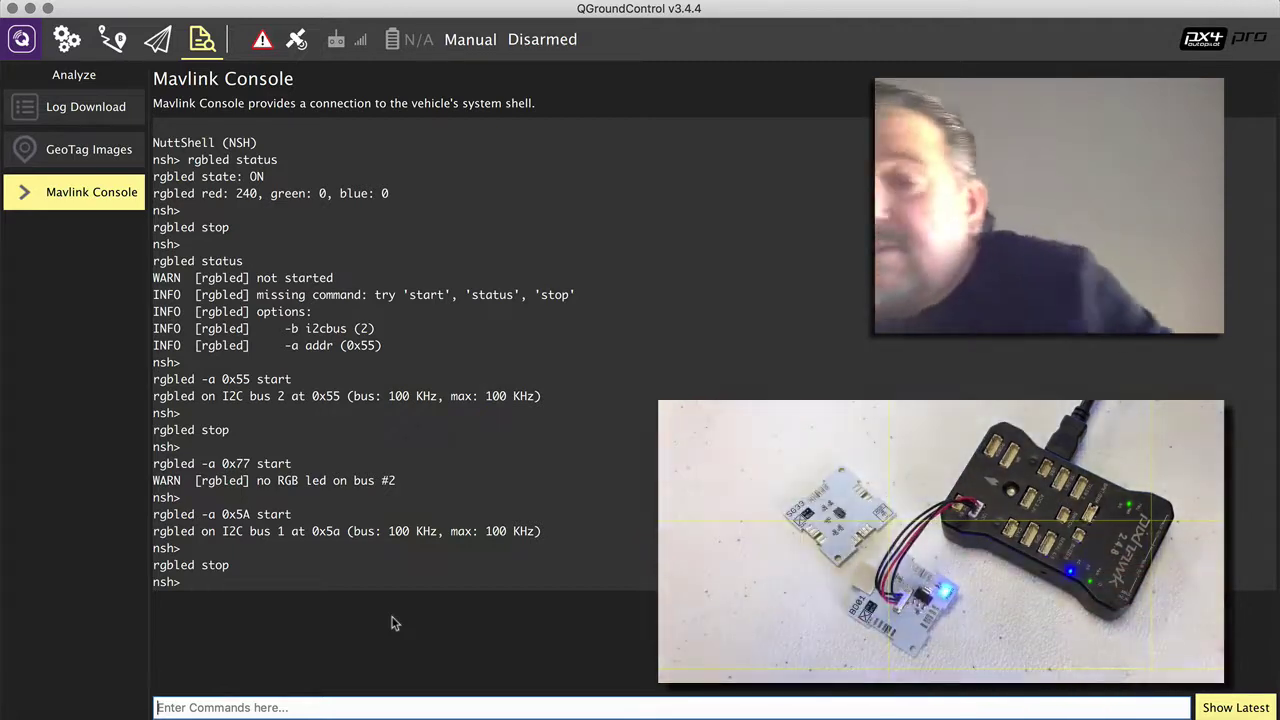
key(Up)
key(Up)
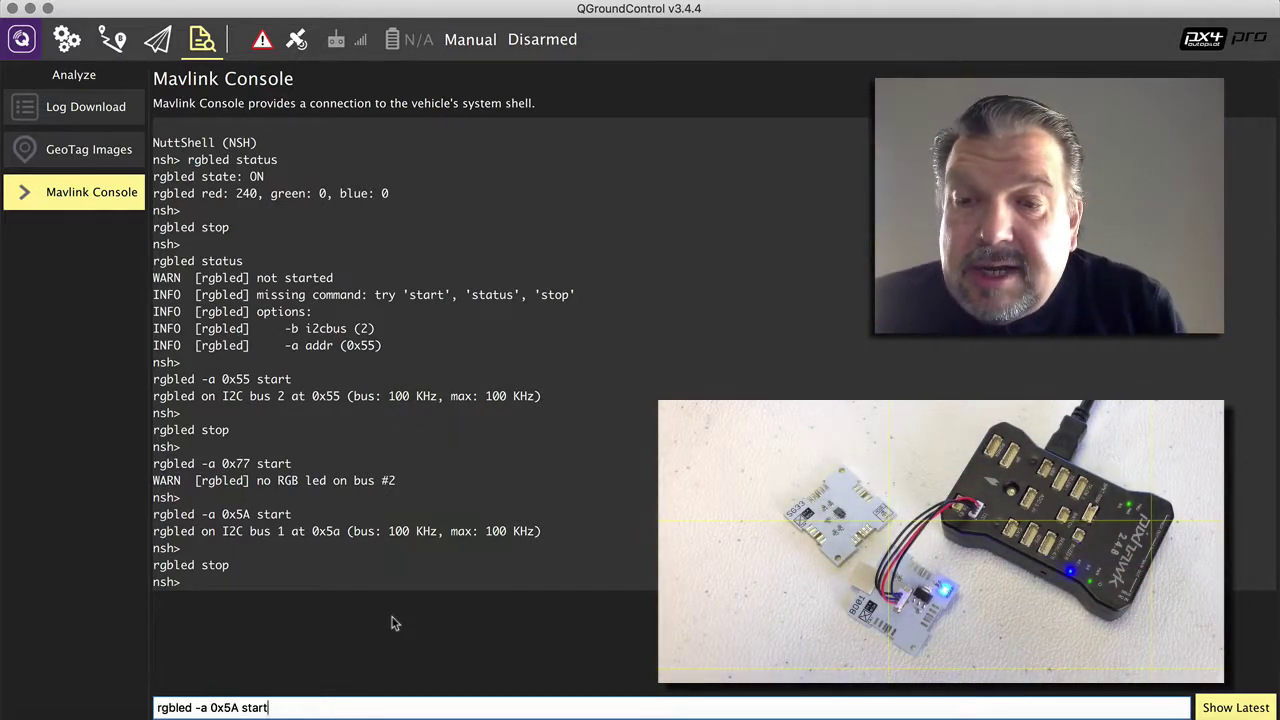
key(Return)
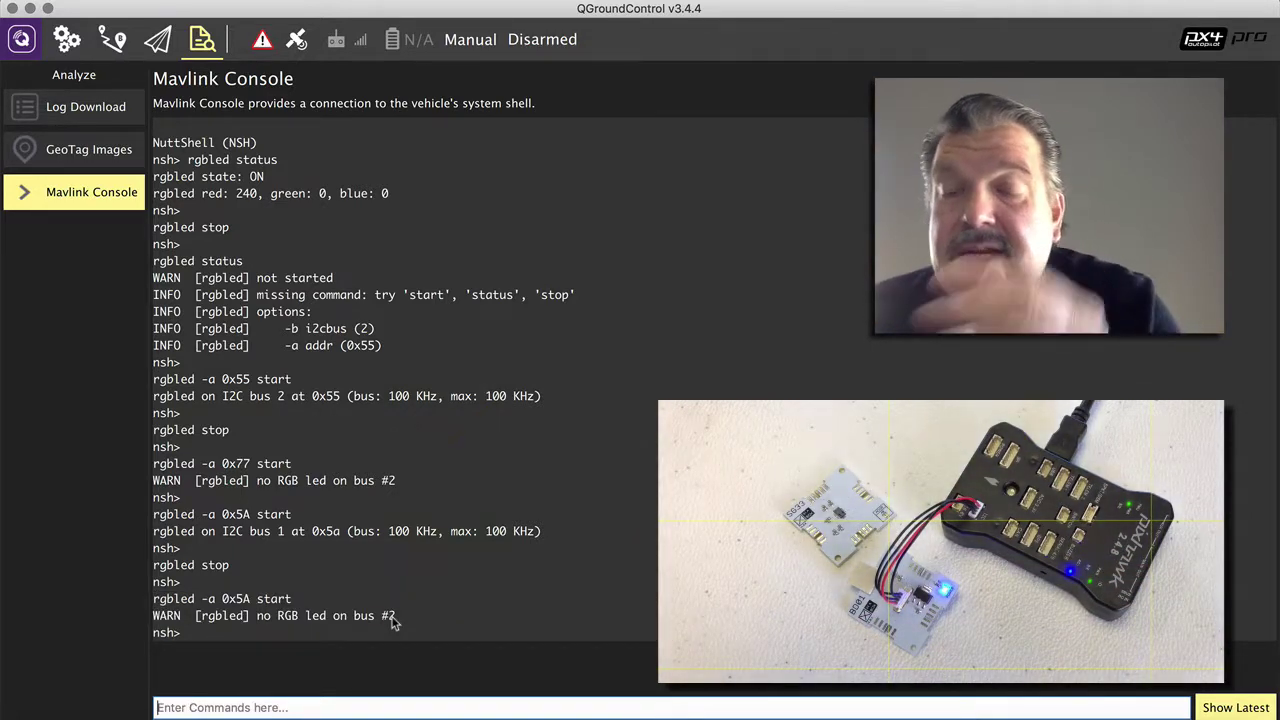